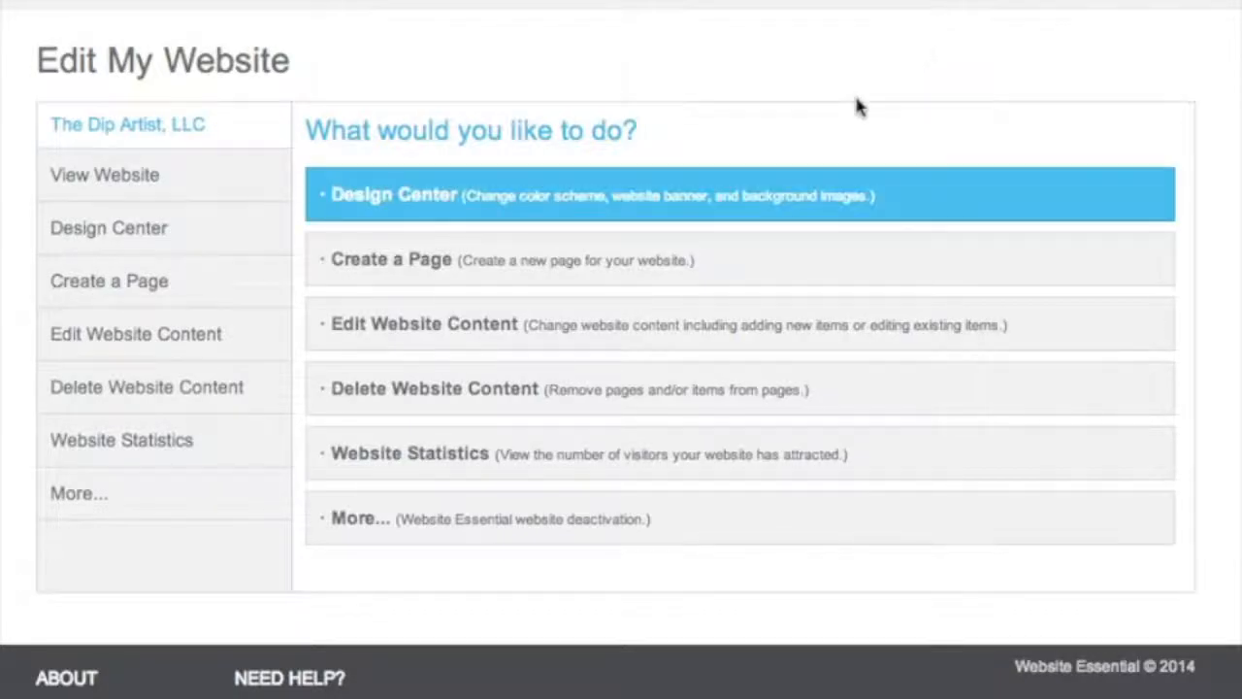
# Open the About Us page for content editing and shorten its page name to "About".
pyautogui.click(555, 333)
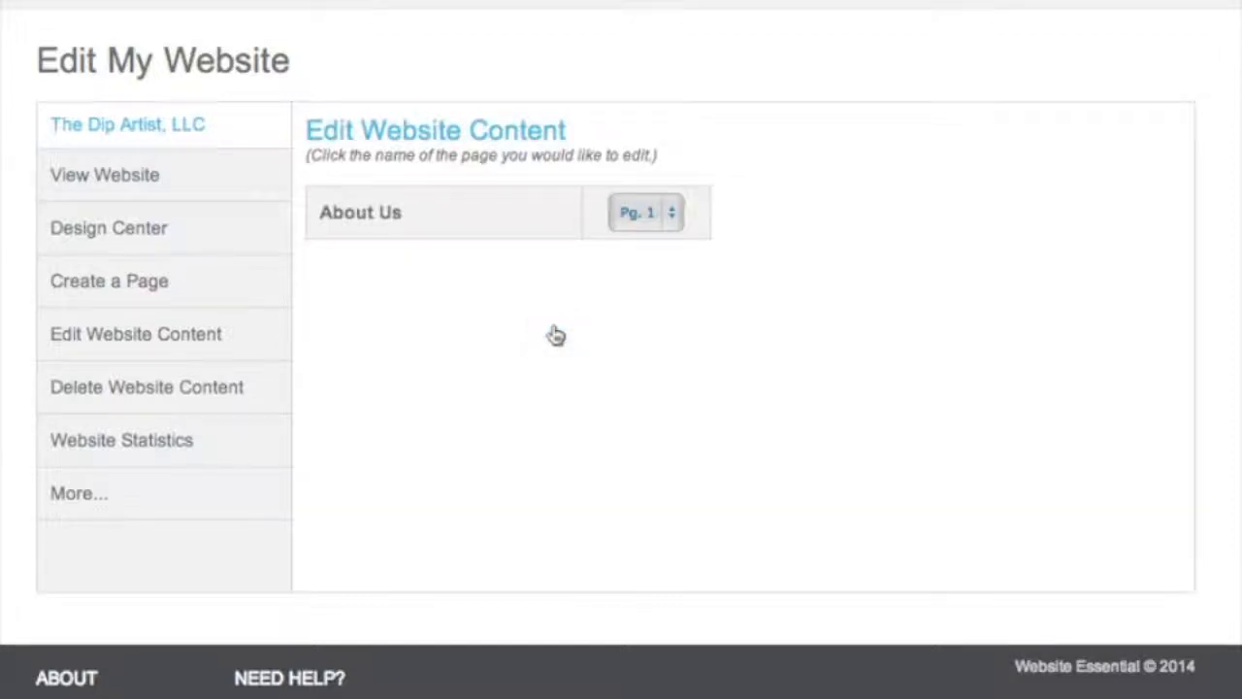
pyautogui.click(466, 236)
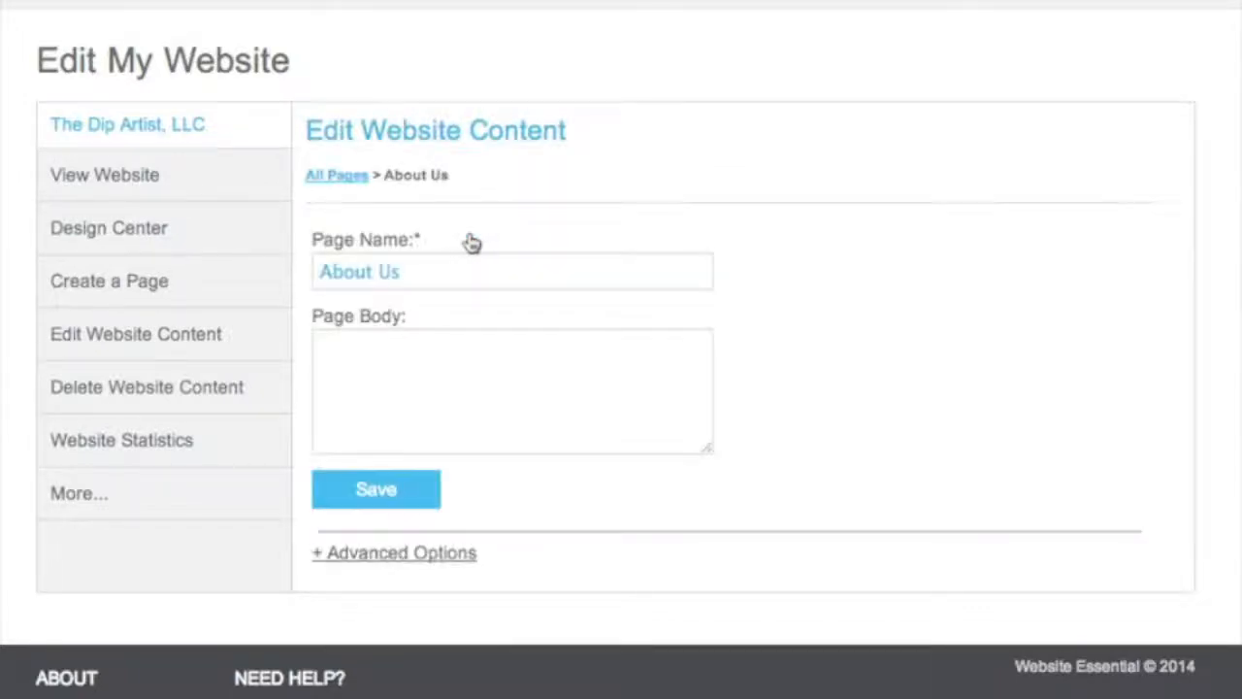
pyautogui.click(431, 276)
pyautogui.press('BackSpace')
pyautogui.press('BackSpace')
pyautogui.click(391, 397)
pyautogui.write('Welcome to our website!  Visit www.TheDipArtist.com for more information.')
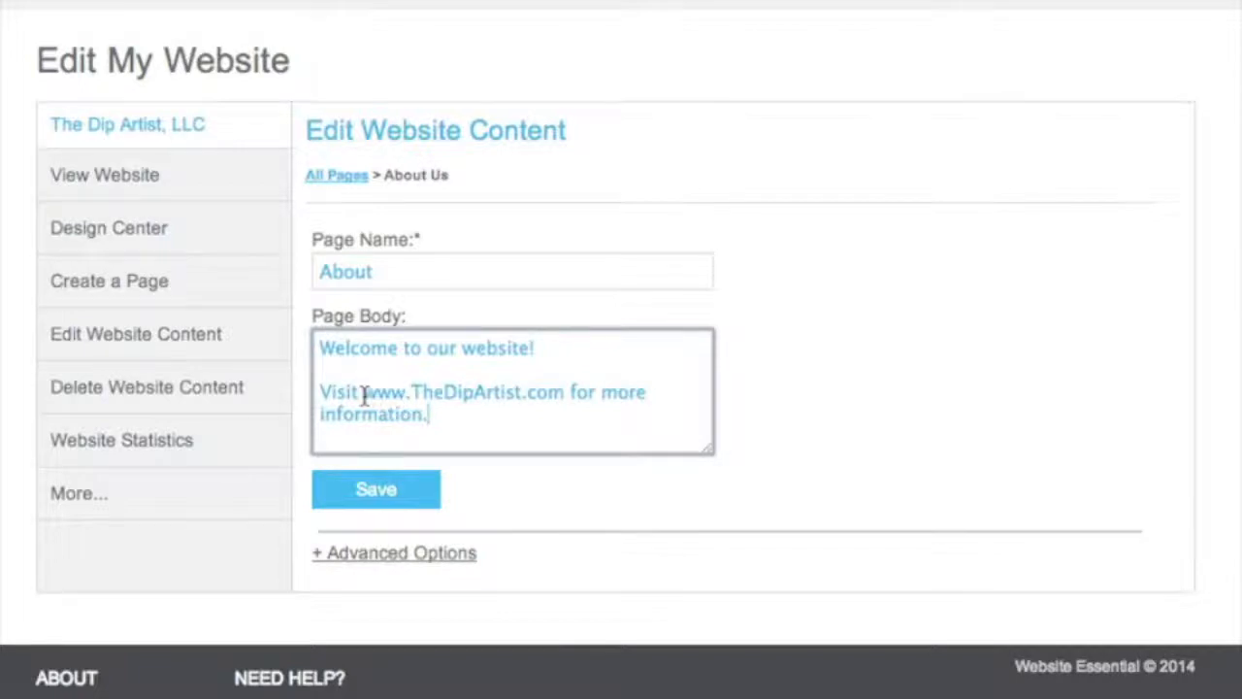
pyautogui.moveTo(363, 394); pyautogui.dragTo(561, 389)
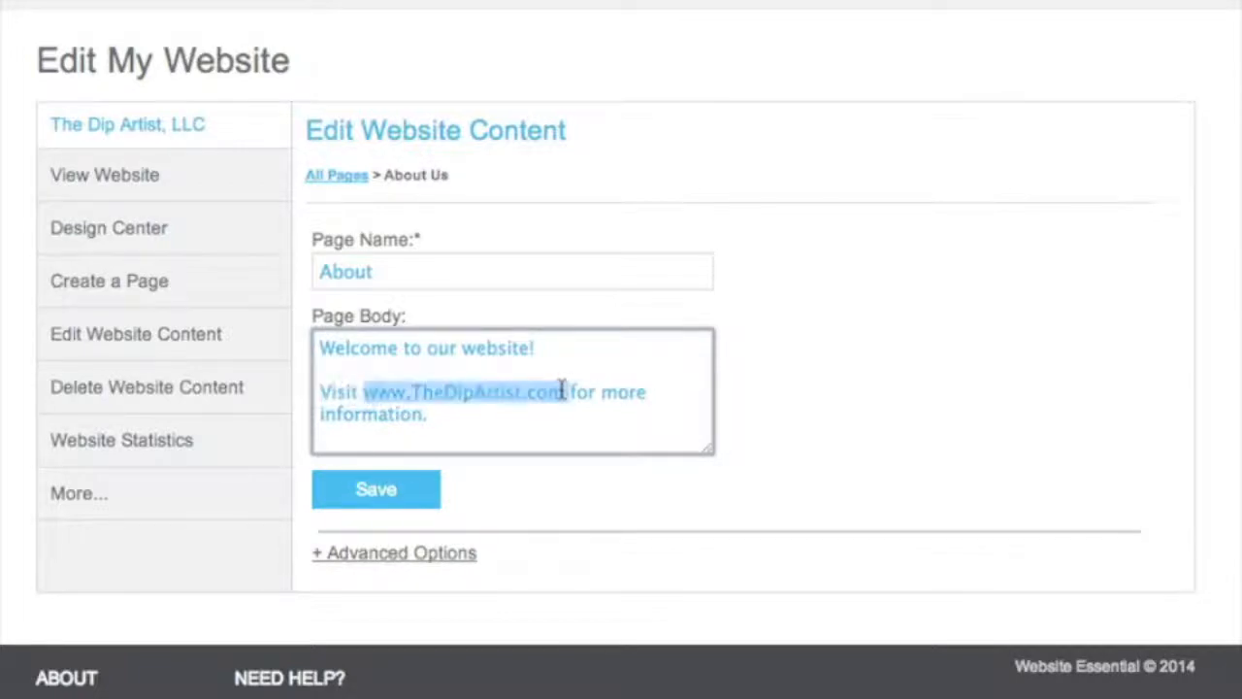
pyautogui.click(509, 415)
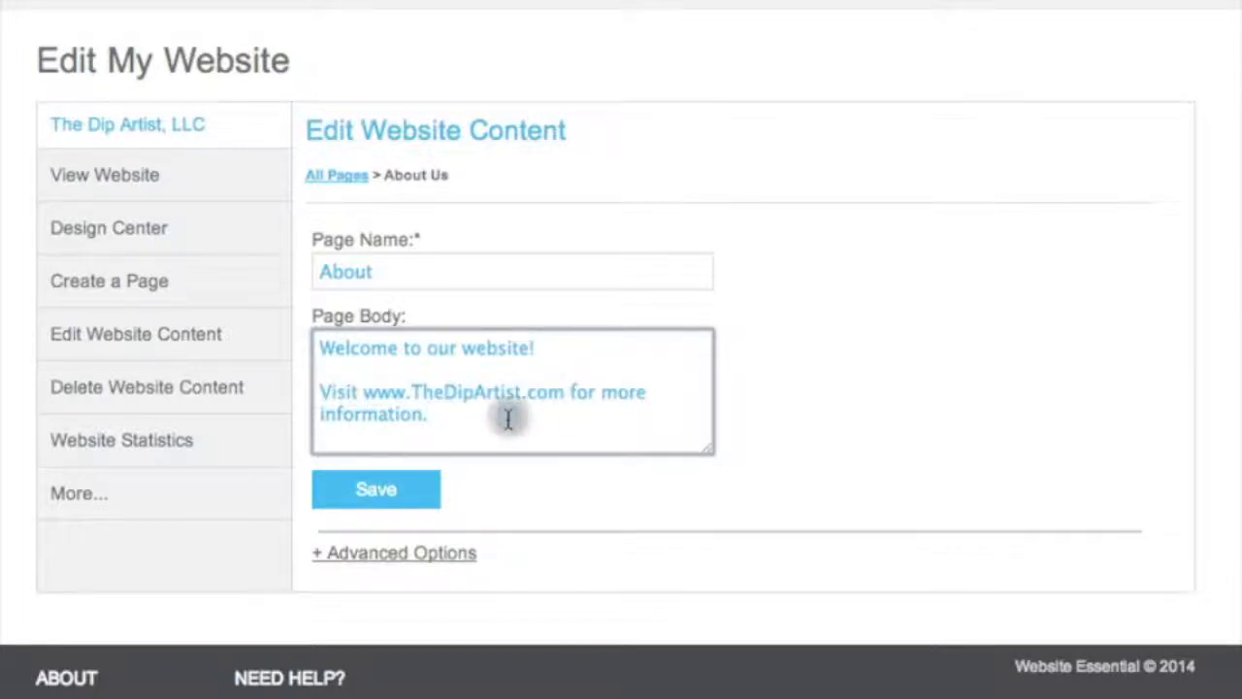
pyautogui.click(403, 493)
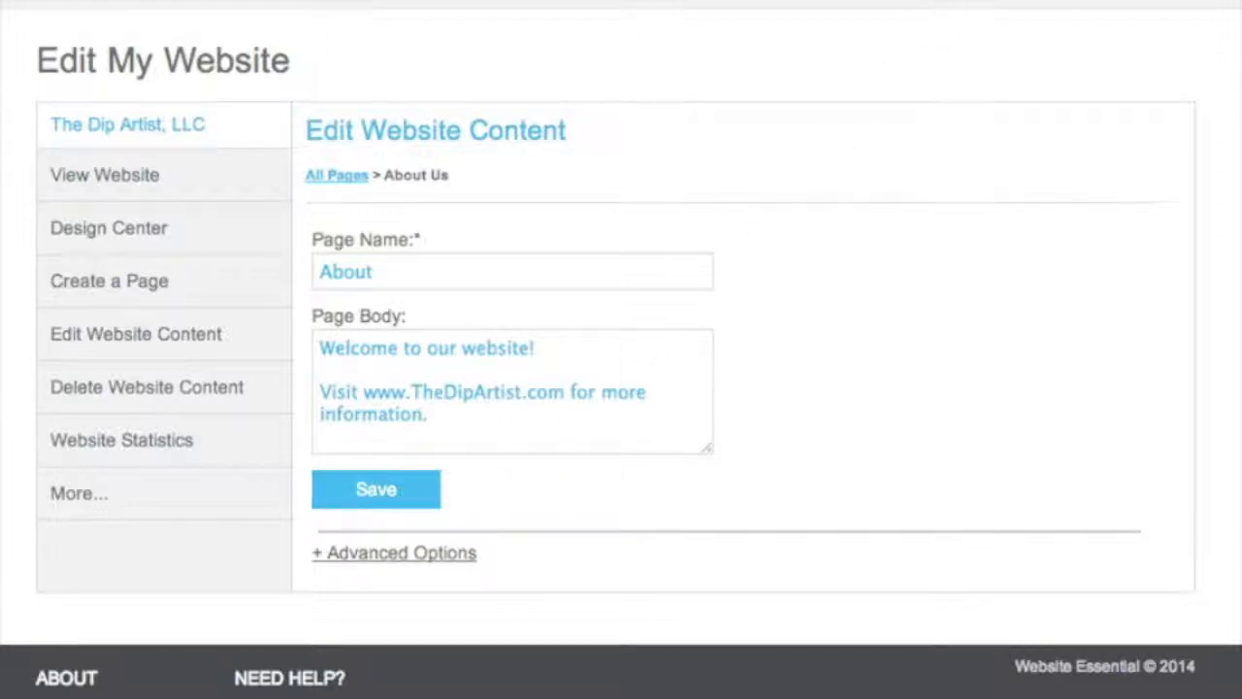
pyautogui.moveTo(959, 3)
pyautogui.click(952, 43)
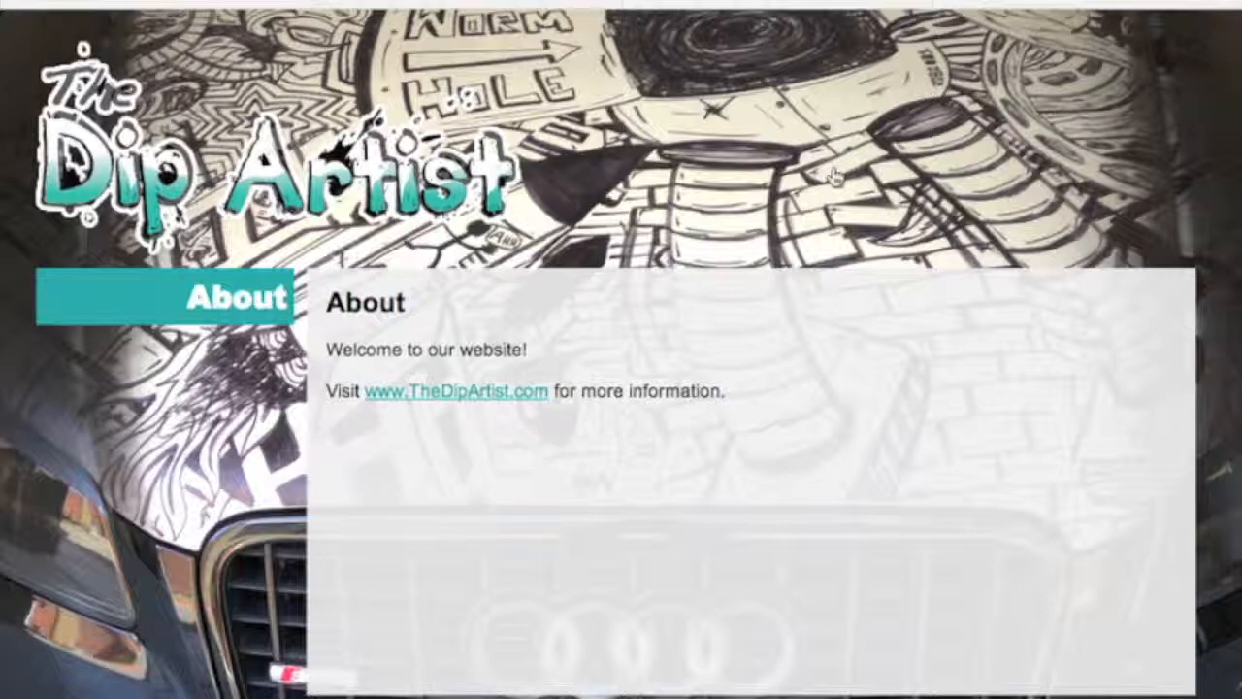
# Return to website editing and create a page named "Featured" using the layout with one large image.
pyautogui.moveTo(956, 22)
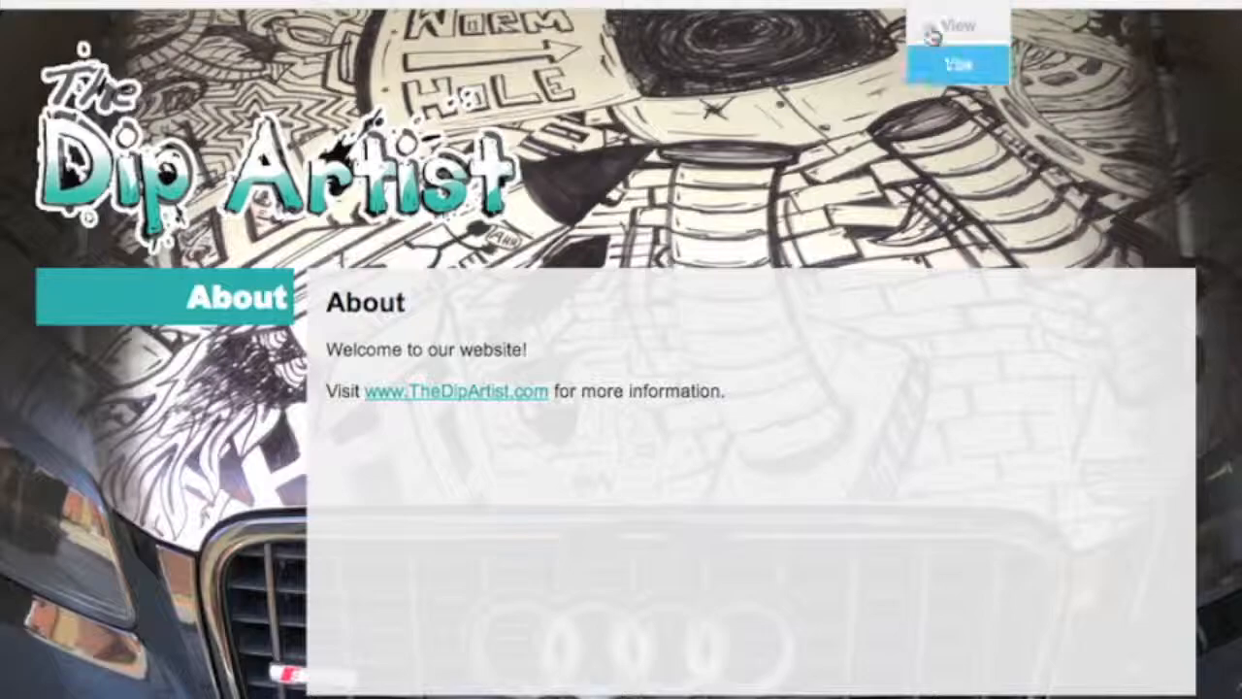
pyautogui.click(929, 64)
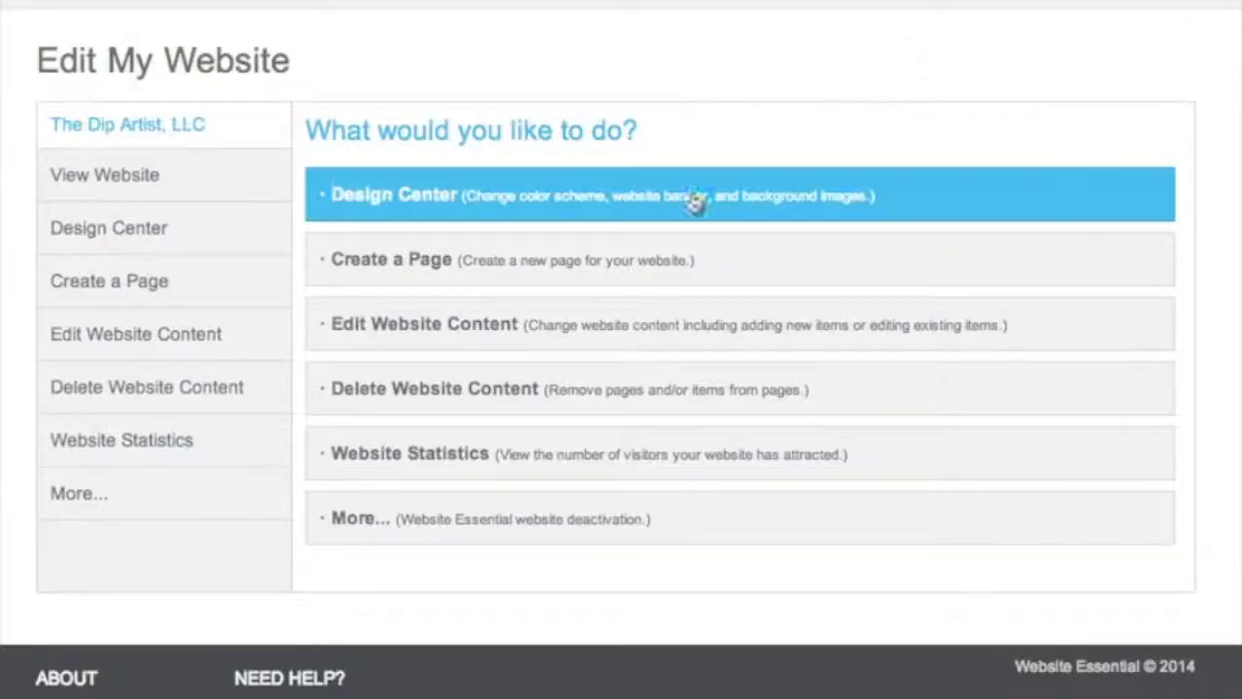
pyautogui.click(592, 257)
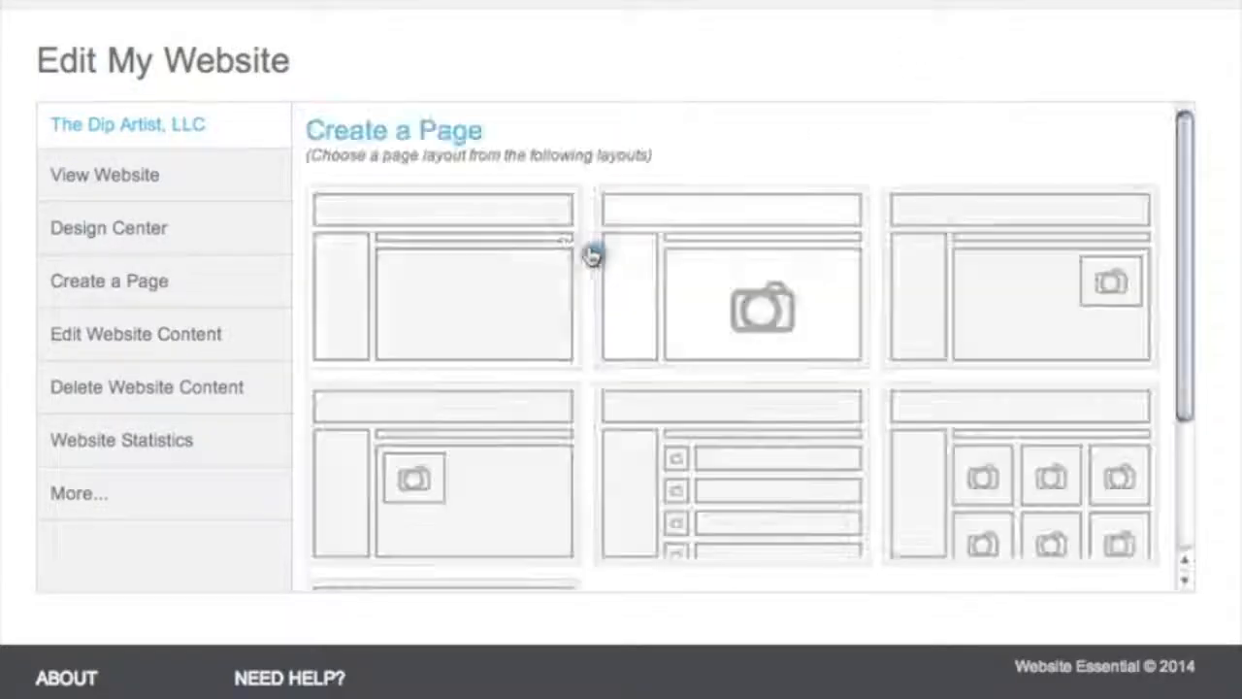
pyautogui.click(709, 281)
pyautogui.click(679, 233)
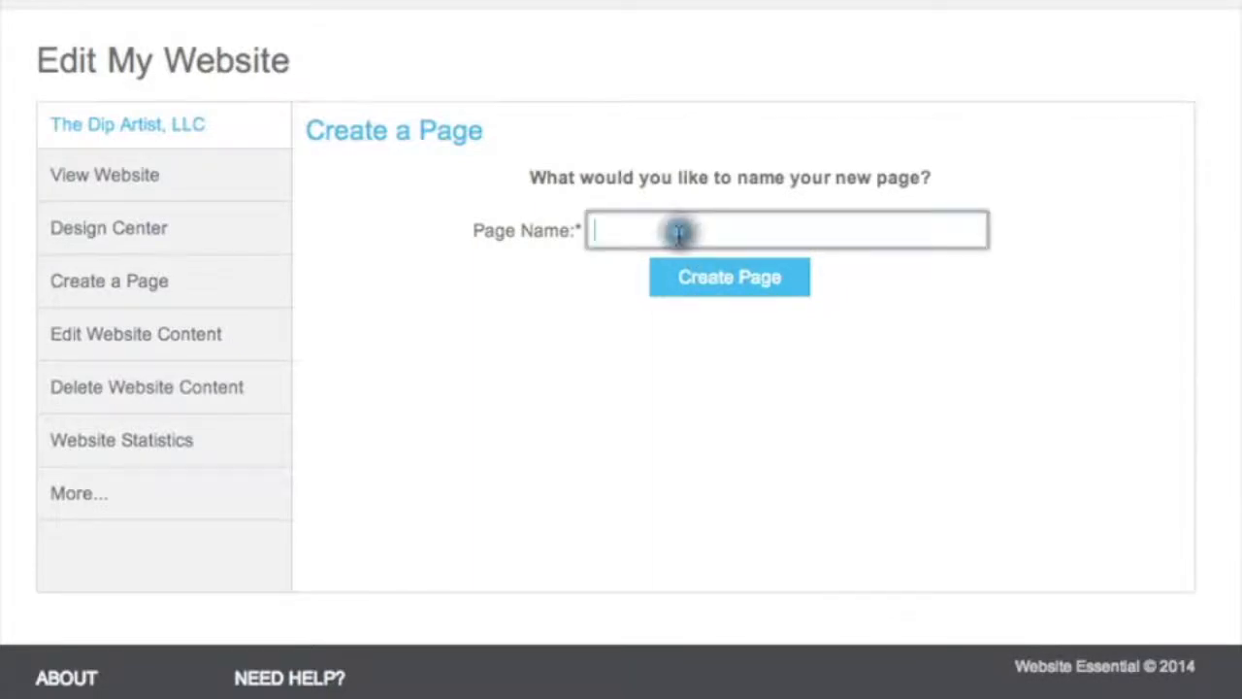
pyautogui.write('Featured')
pyautogui.click(677, 291)
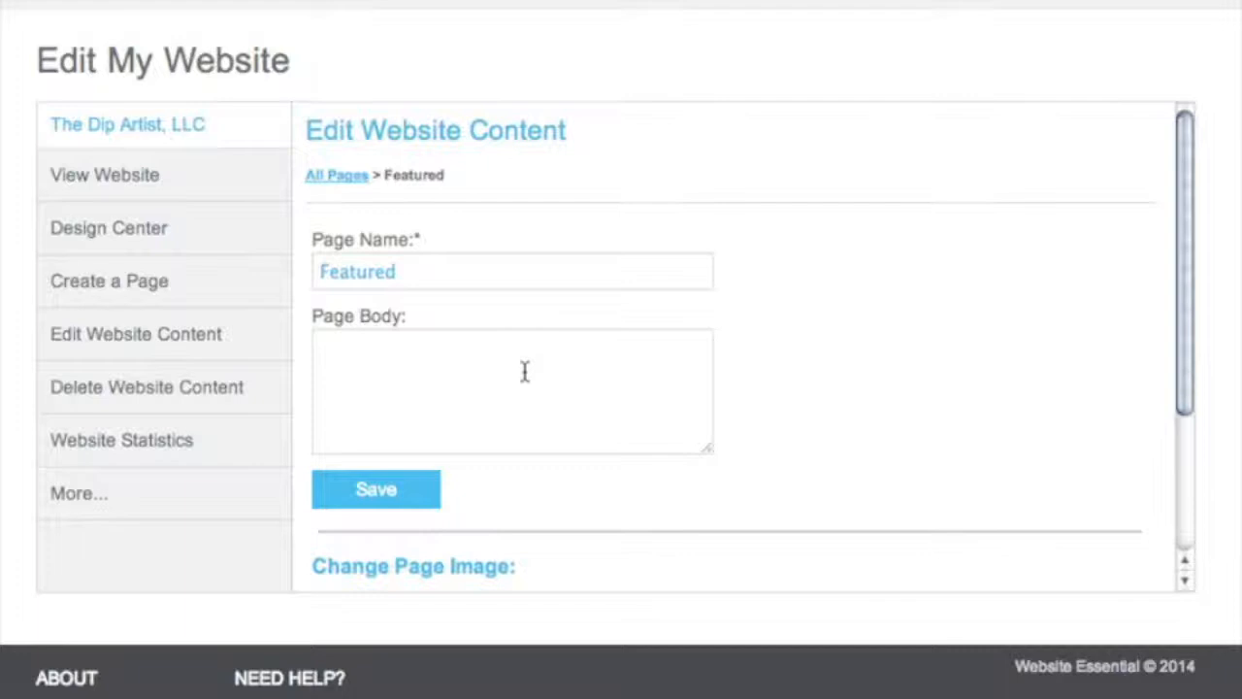
# Upload the photo "- 113" from the TheDipArtist album as the Featured page's image.
pyautogui.scroll(-5, 523, 372)
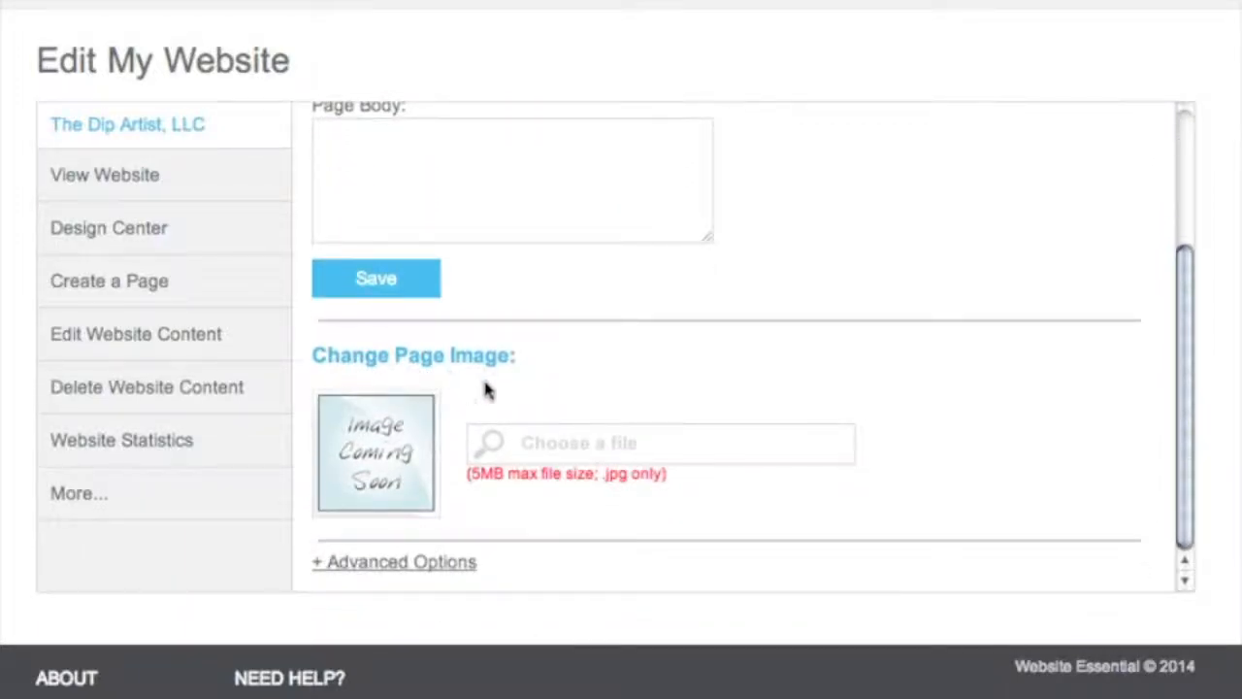
pyautogui.click(524, 445)
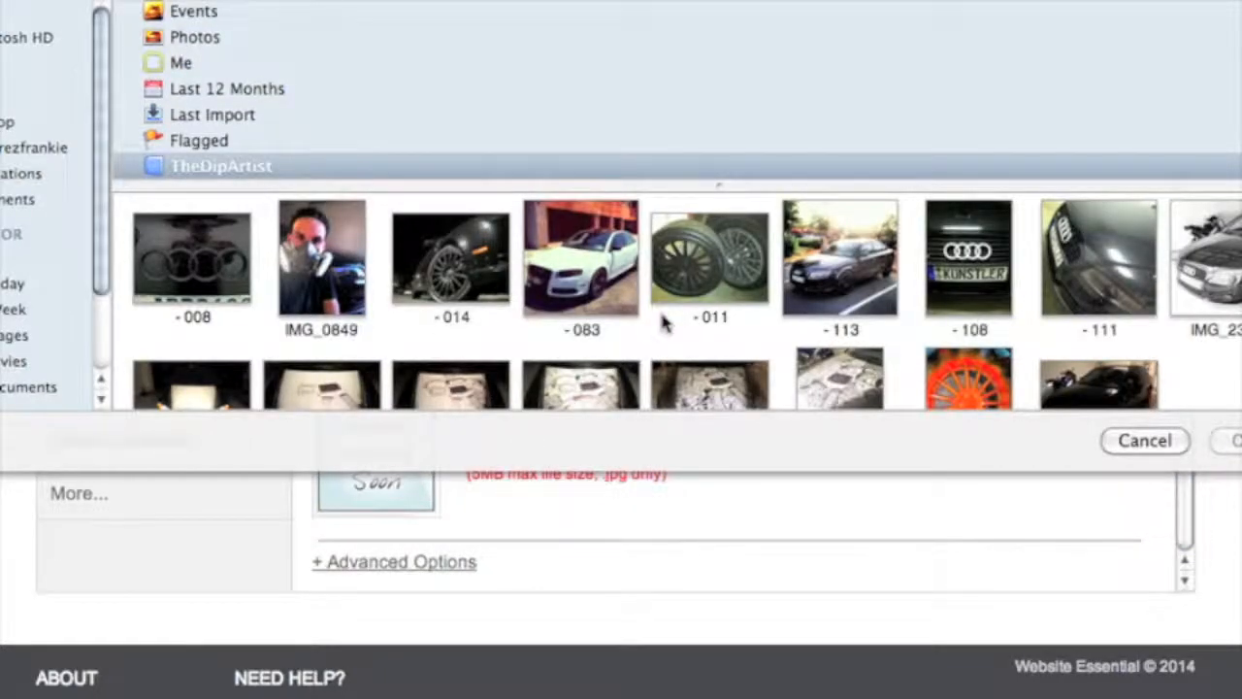
pyautogui.scroll(-3, 664, 324)
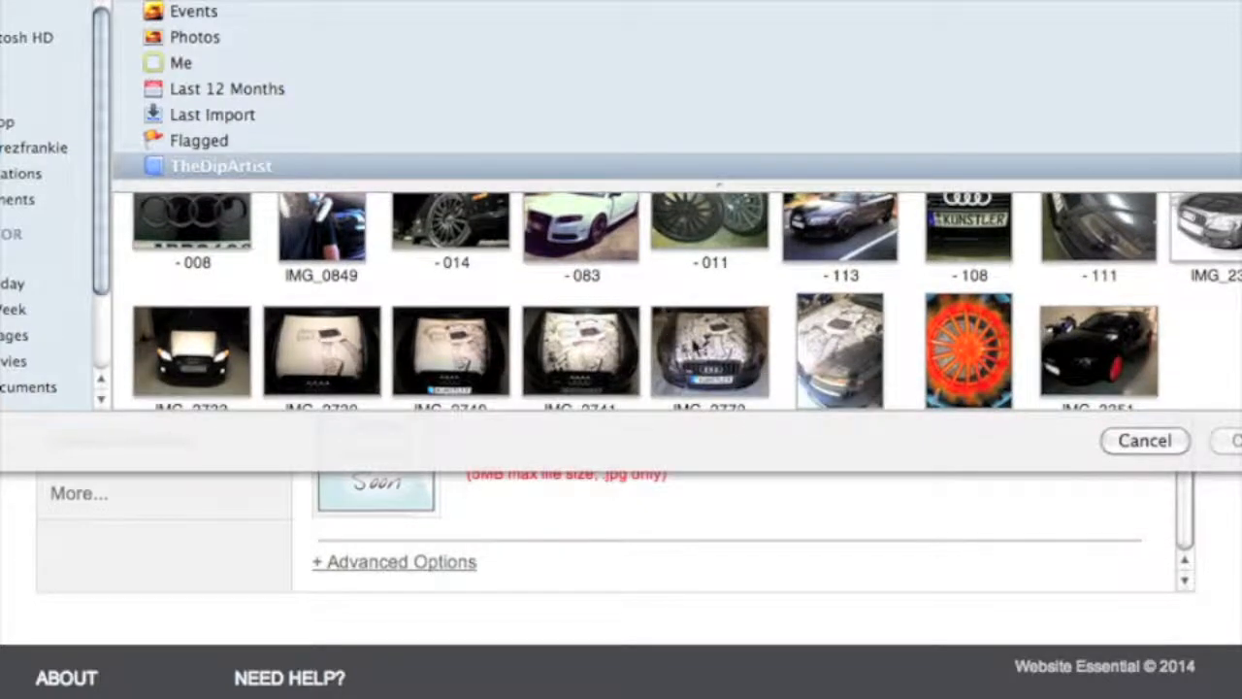
pyautogui.click(833, 231)
pyautogui.click(1212, 438)
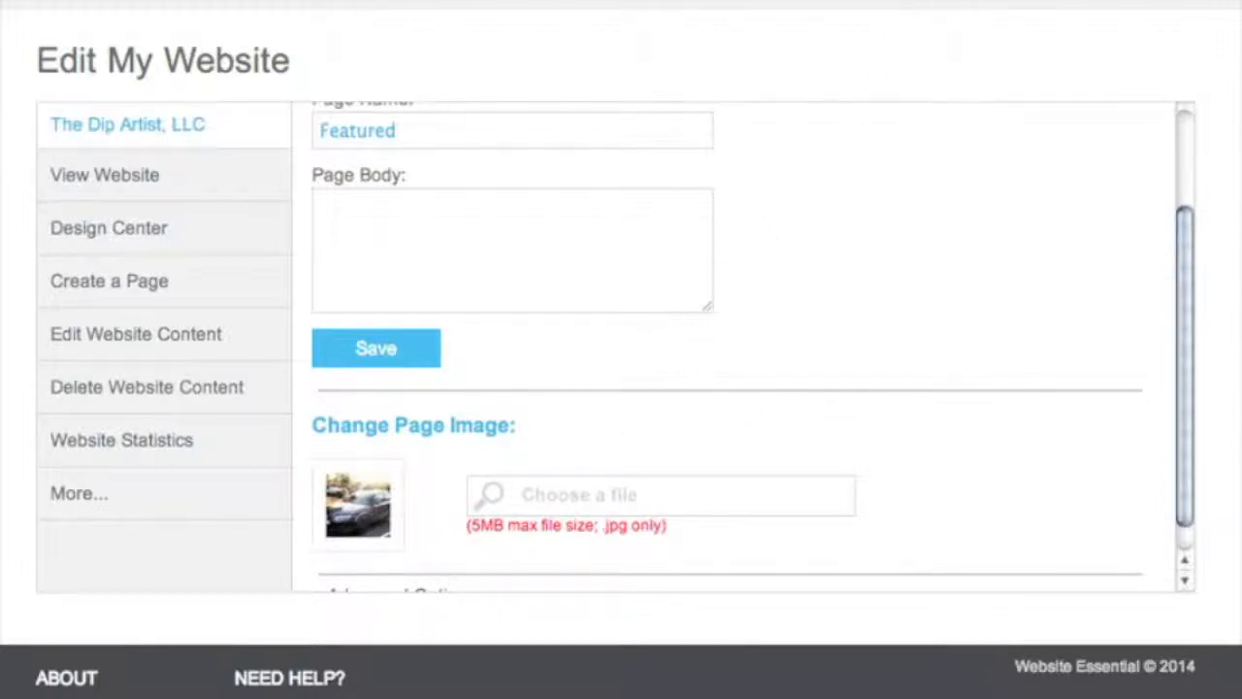
# View the website's Featured page, examine its photo at enlarged size, and return to website editing.
pyautogui.moveTo(956, 35)
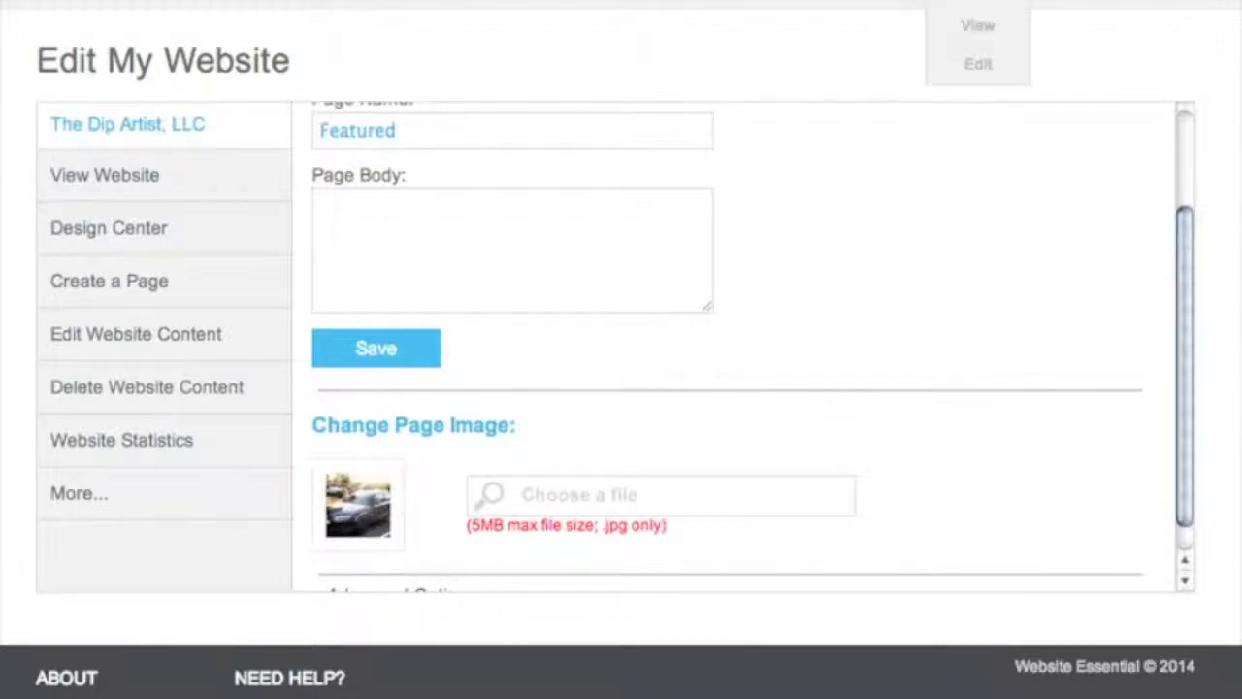
pyautogui.click(956, 36)
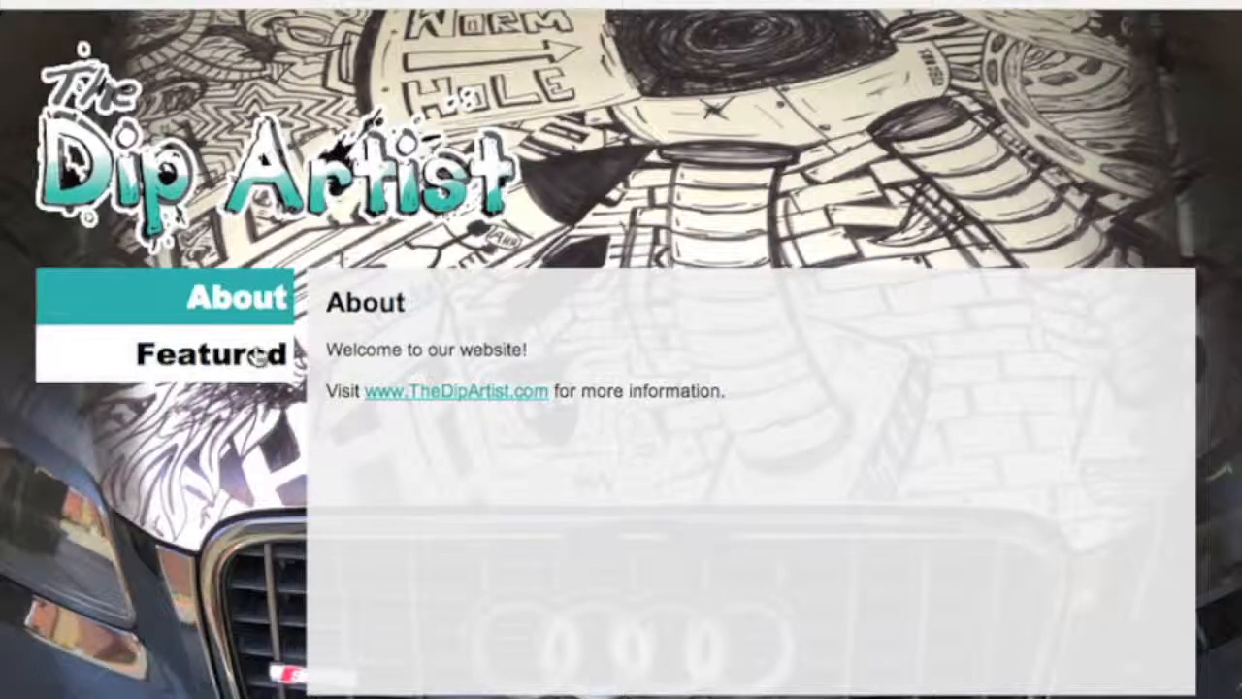
pyautogui.click(257, 357)
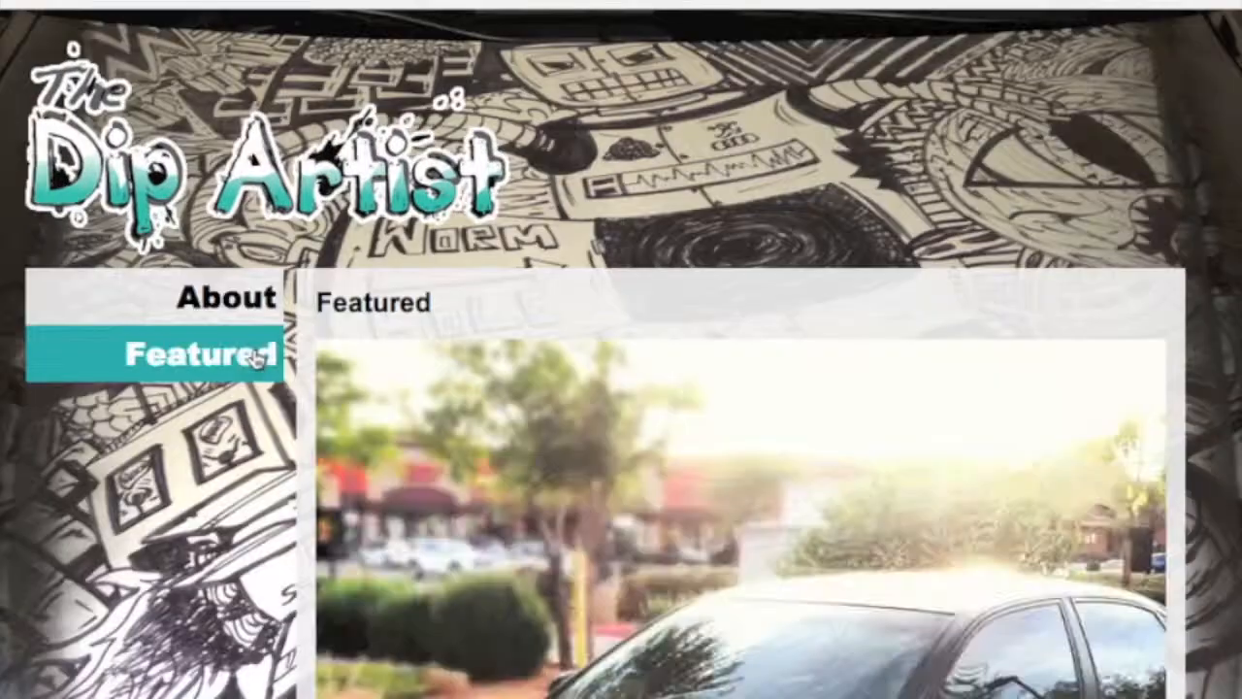
pyautogui.scroll(-5, 349, 422)
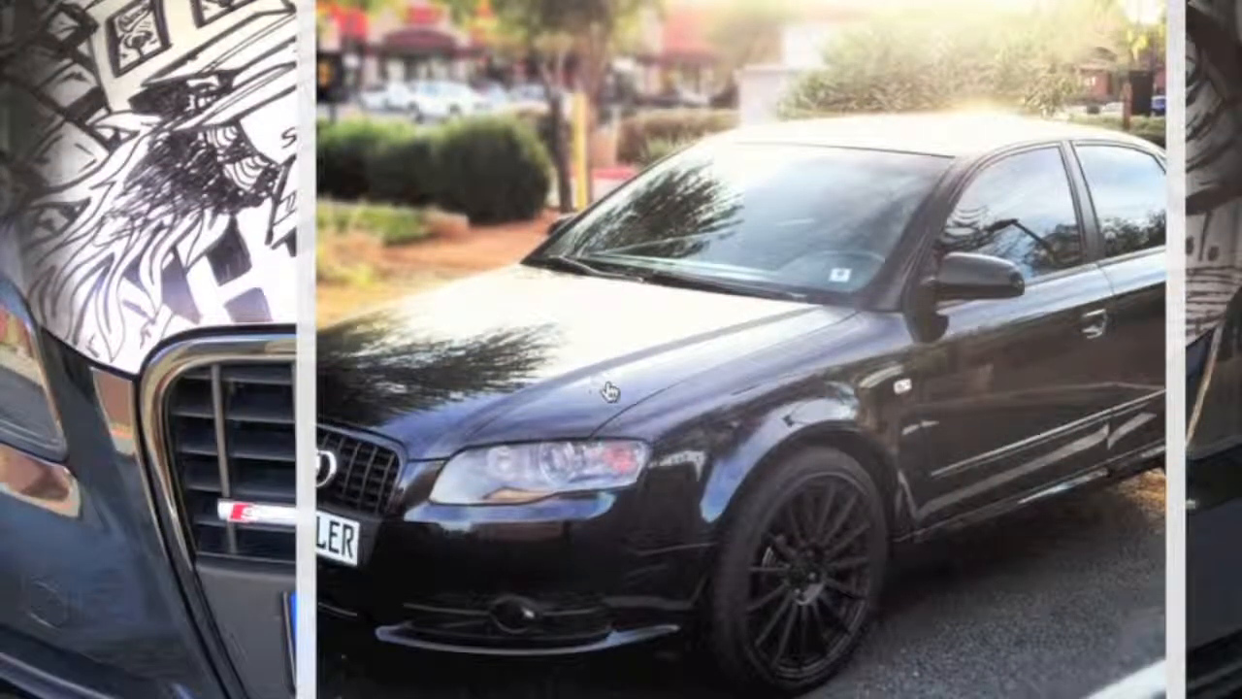
pyautogui.click(609, 391)
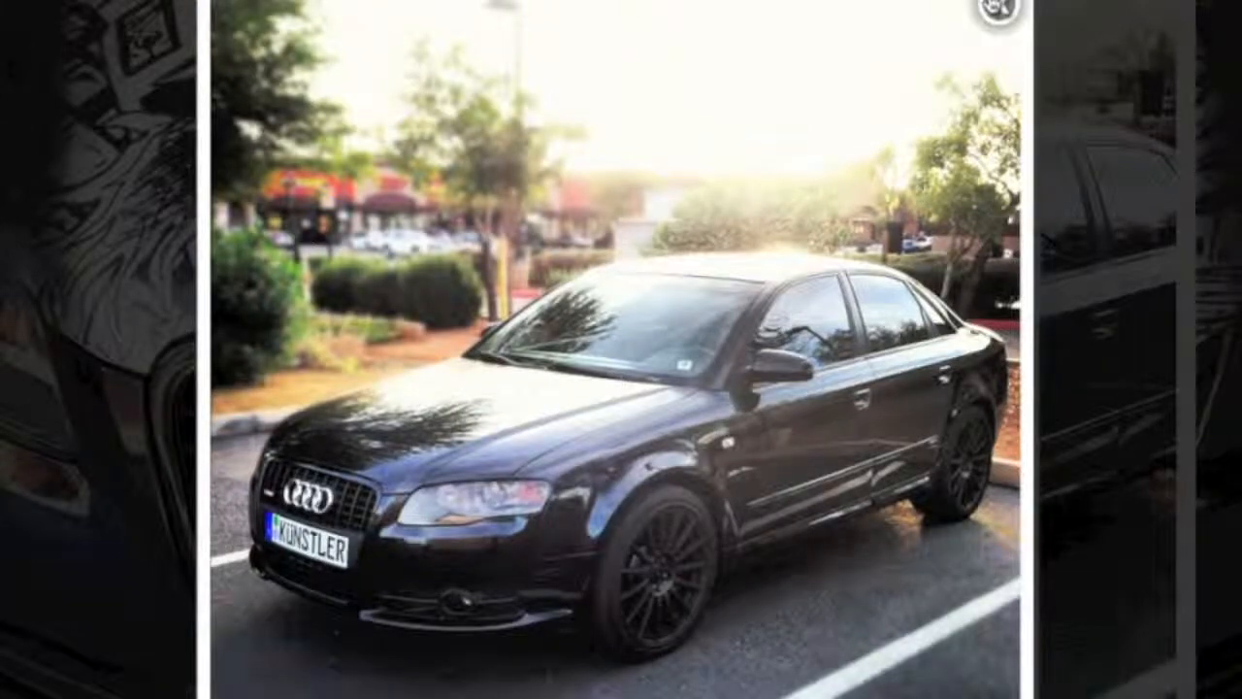
pyautogui.scroll(4, 913, 235)
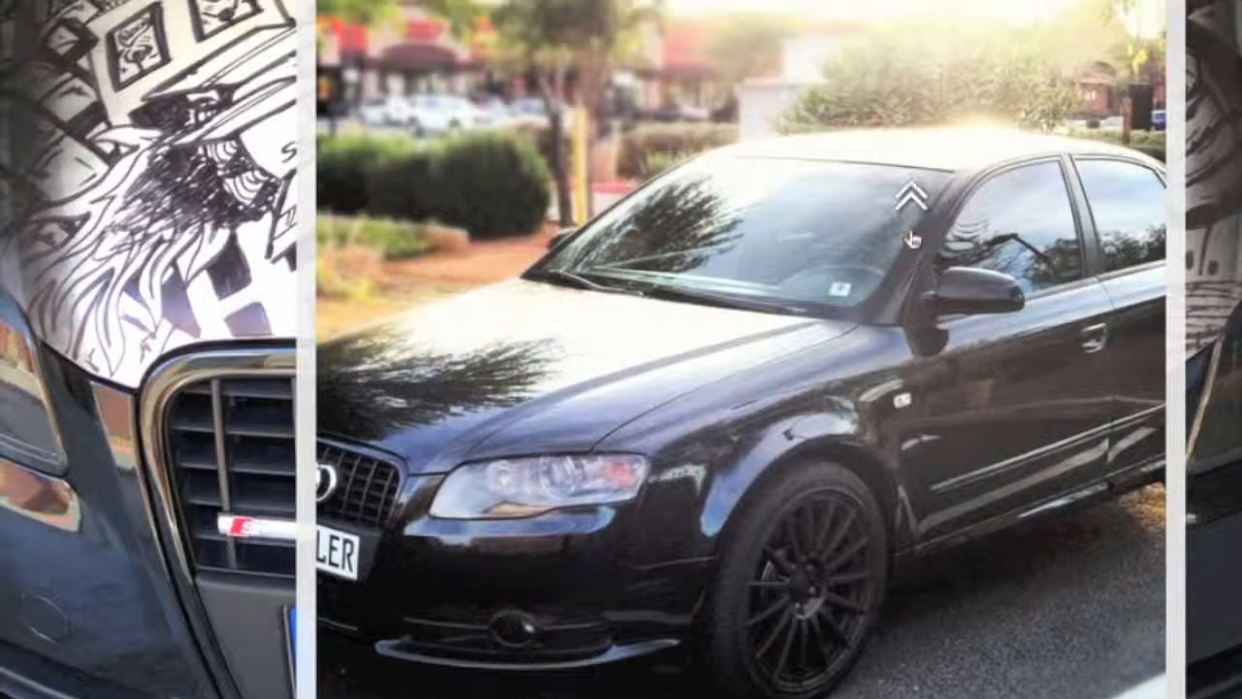
pyautogui.scroll(1, 913, 235)
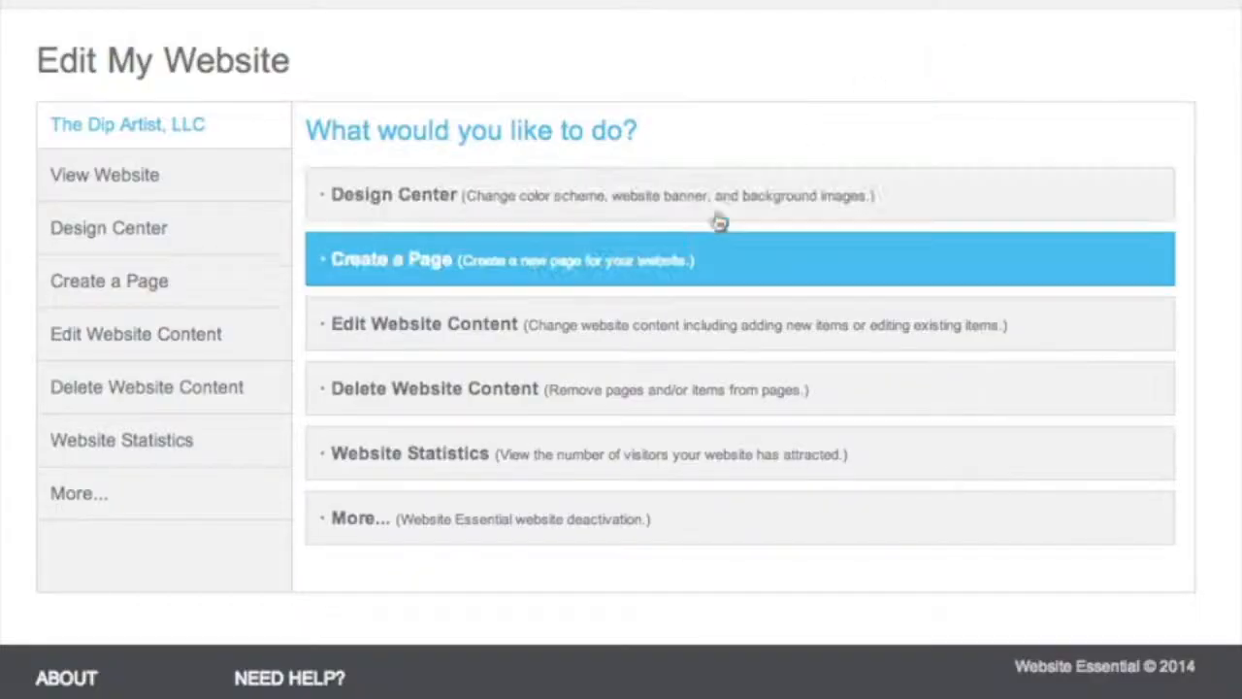
# Move the About page to Pg. 2 in the page order and check both pages on the website.
pyautogui.click(655, 320)
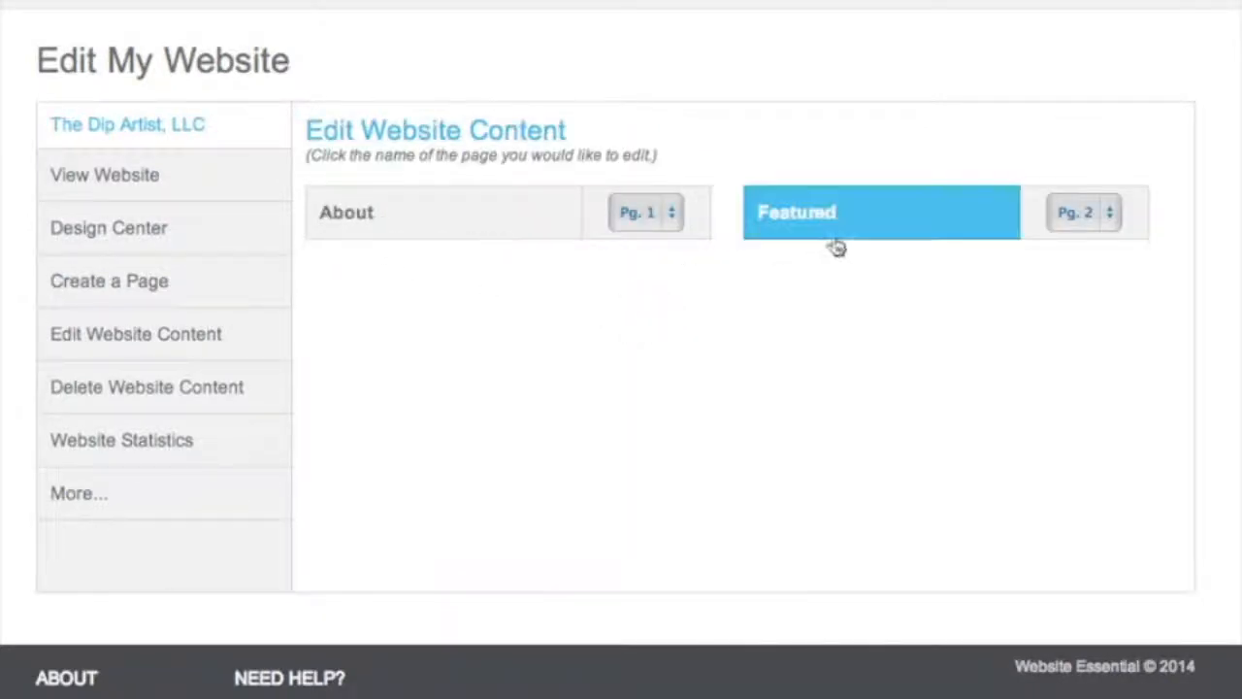
pyautogui.click(657, 218)
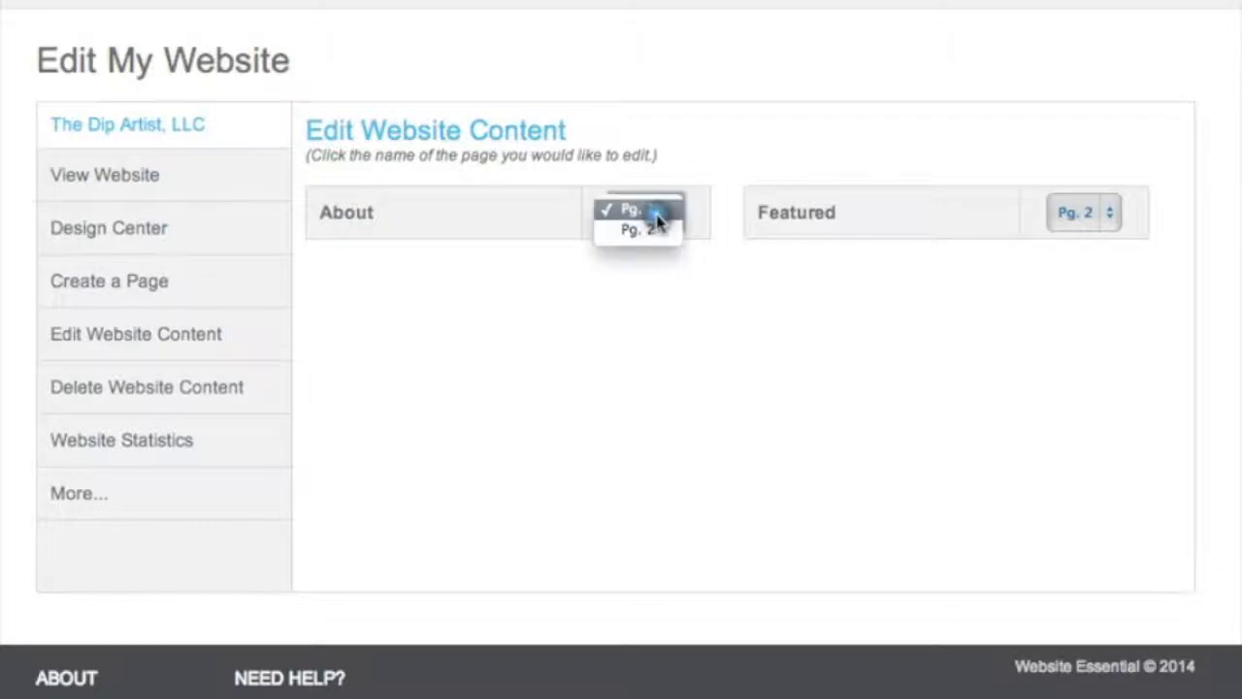
pyautogui.click(652, 231)
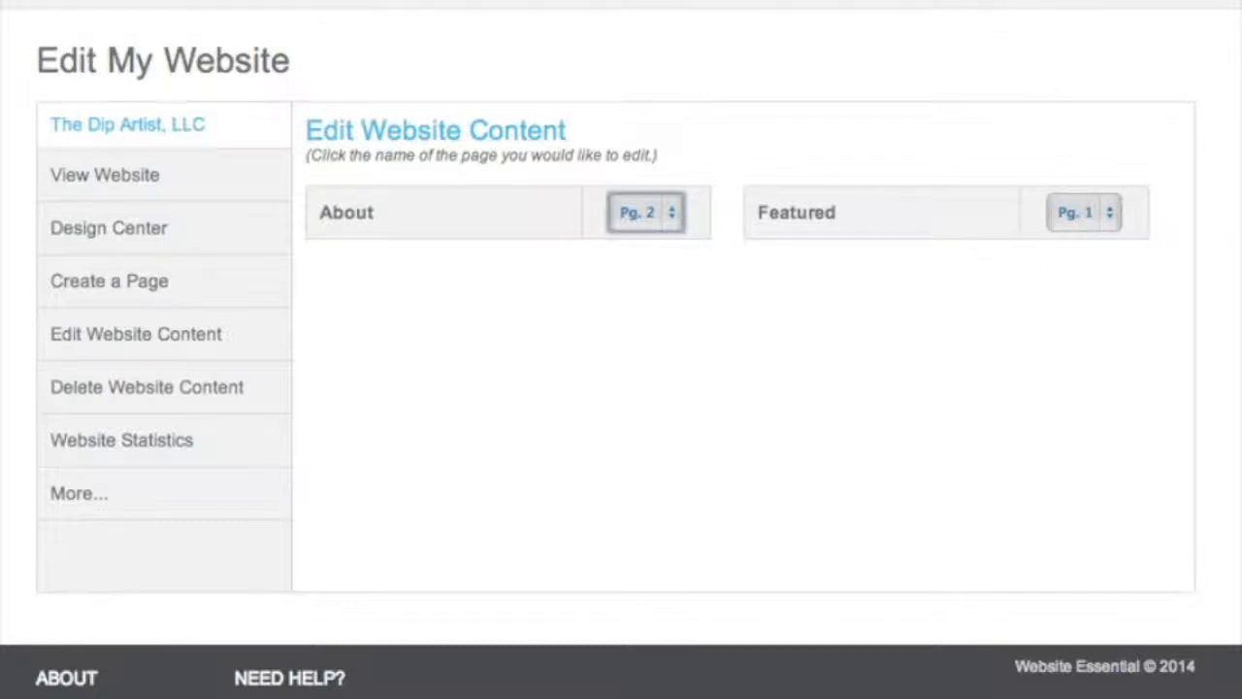
pyautogui.click(971, 27)
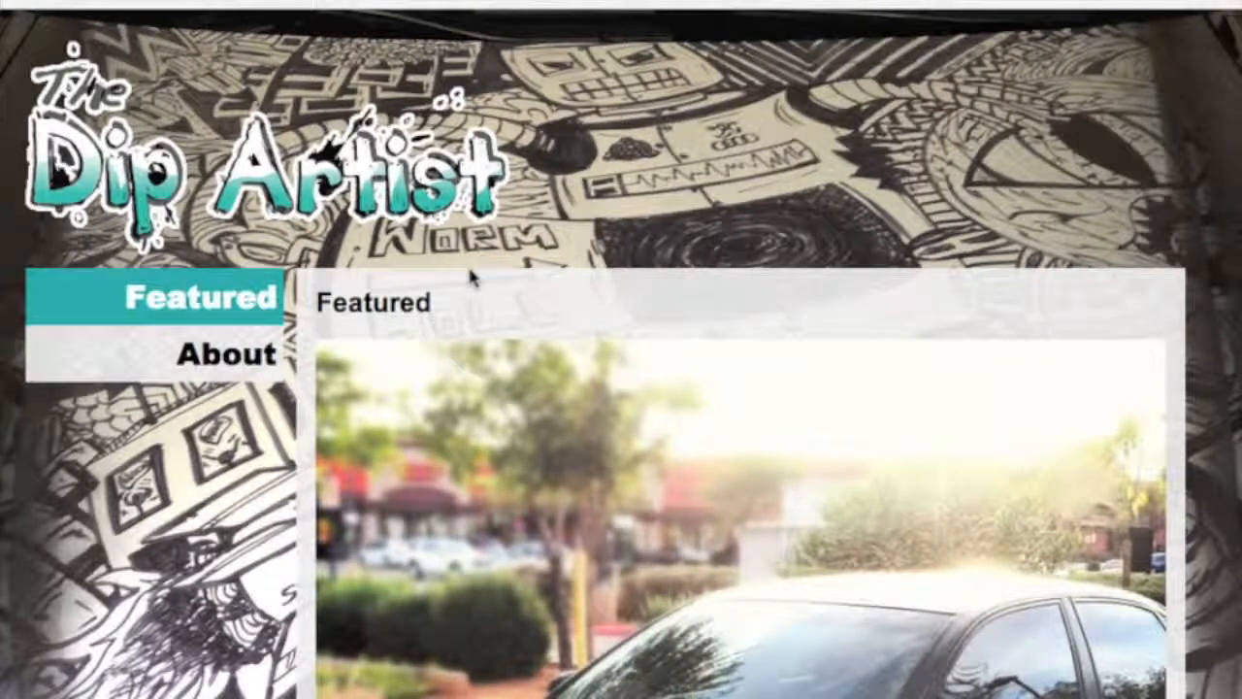
pyautogui.click(213, 361)
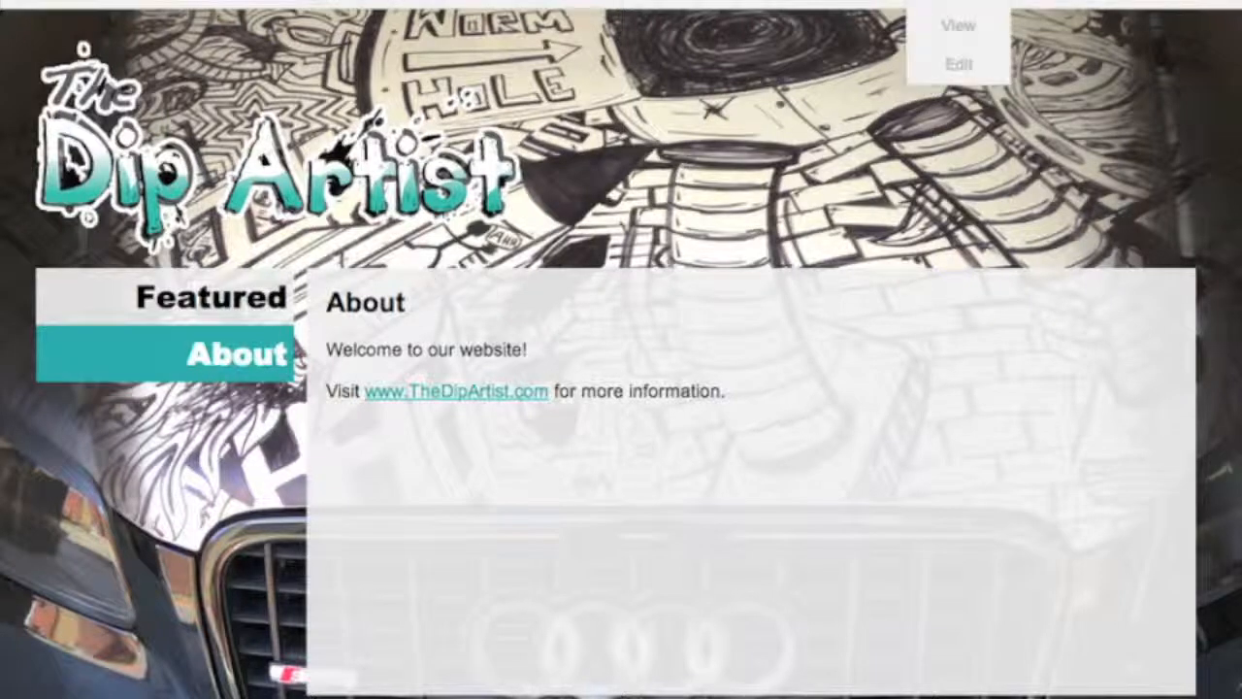
# Return to website editing and create a page named "Gallery" using the layout with a grid of images.
pyautogui.click(943, 60)
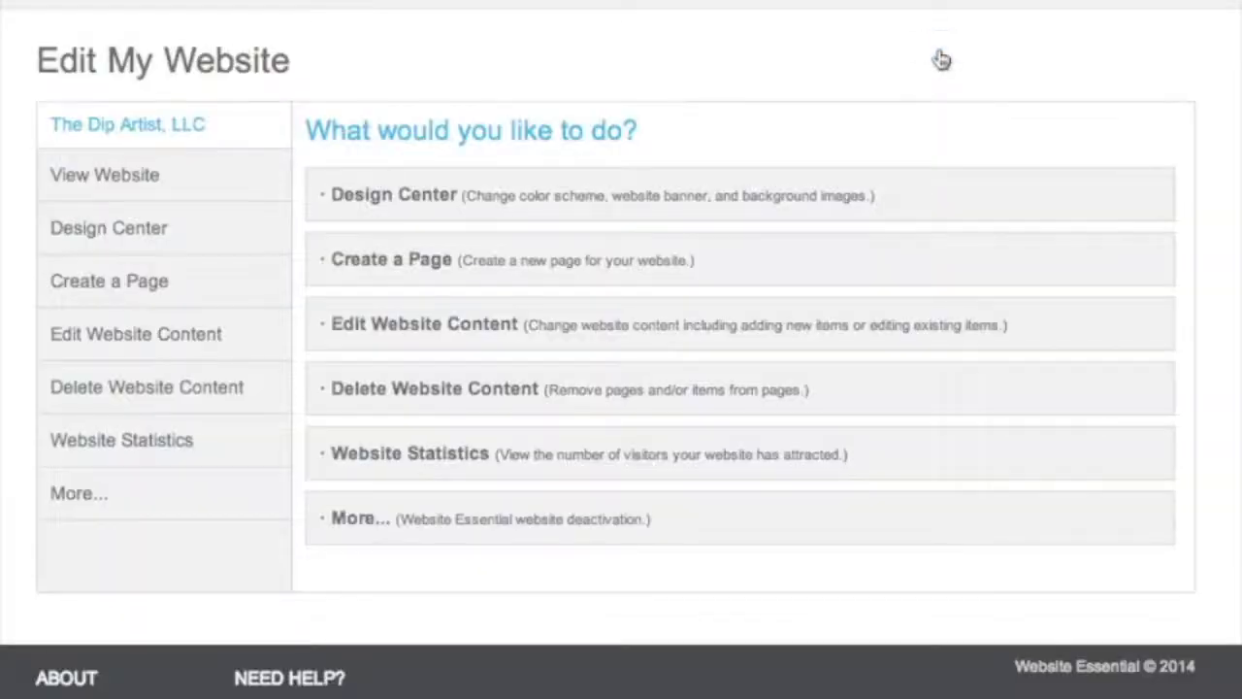
pyautogui.click(668, 254)
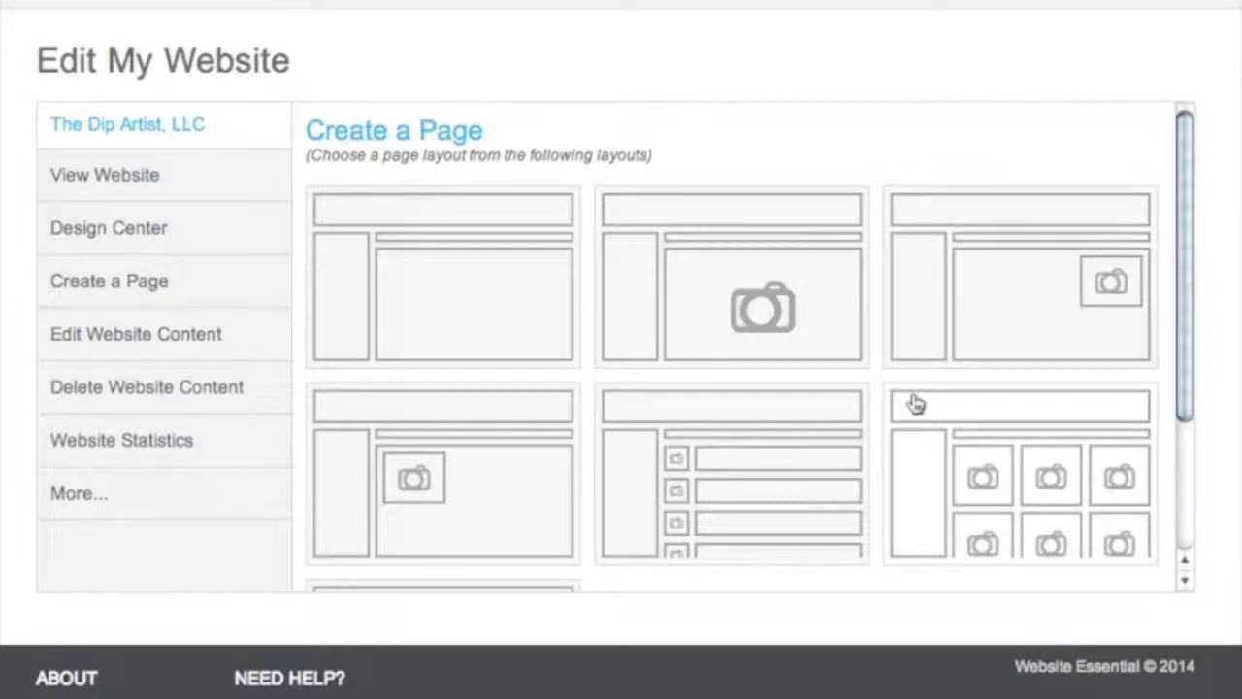
pyautogui.click(924, 477)
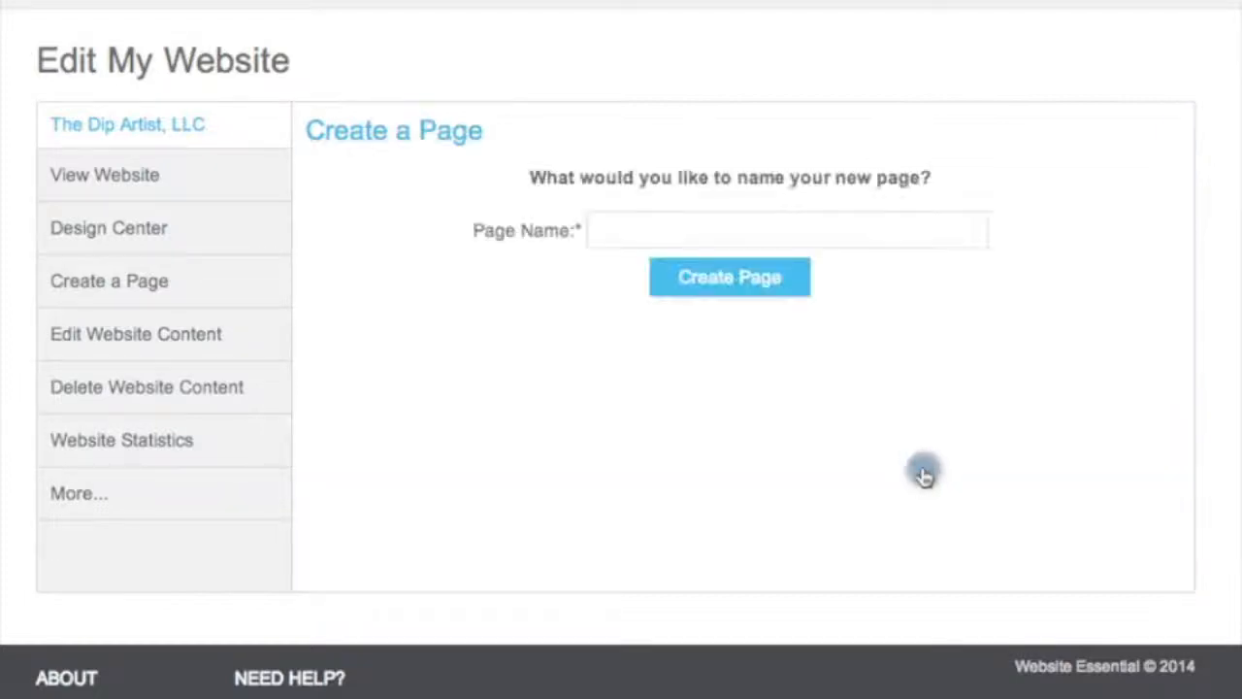
pyautogui.click(751, 228)
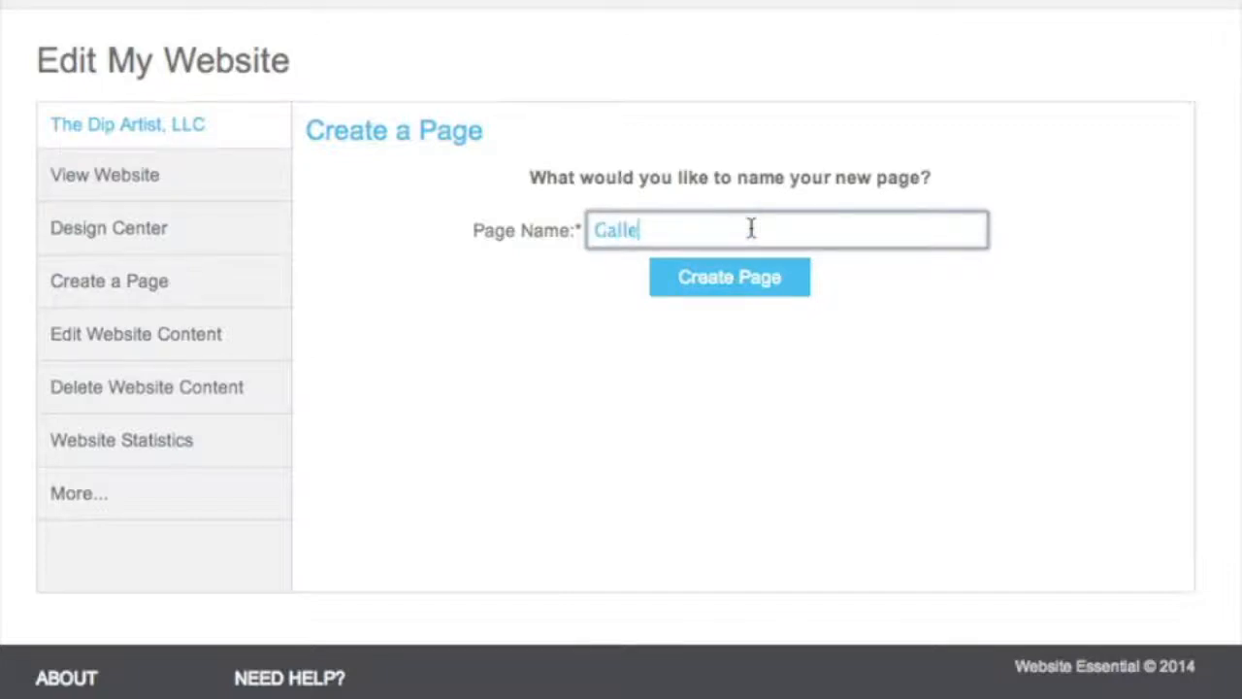
pyautogui.click(754, 275)
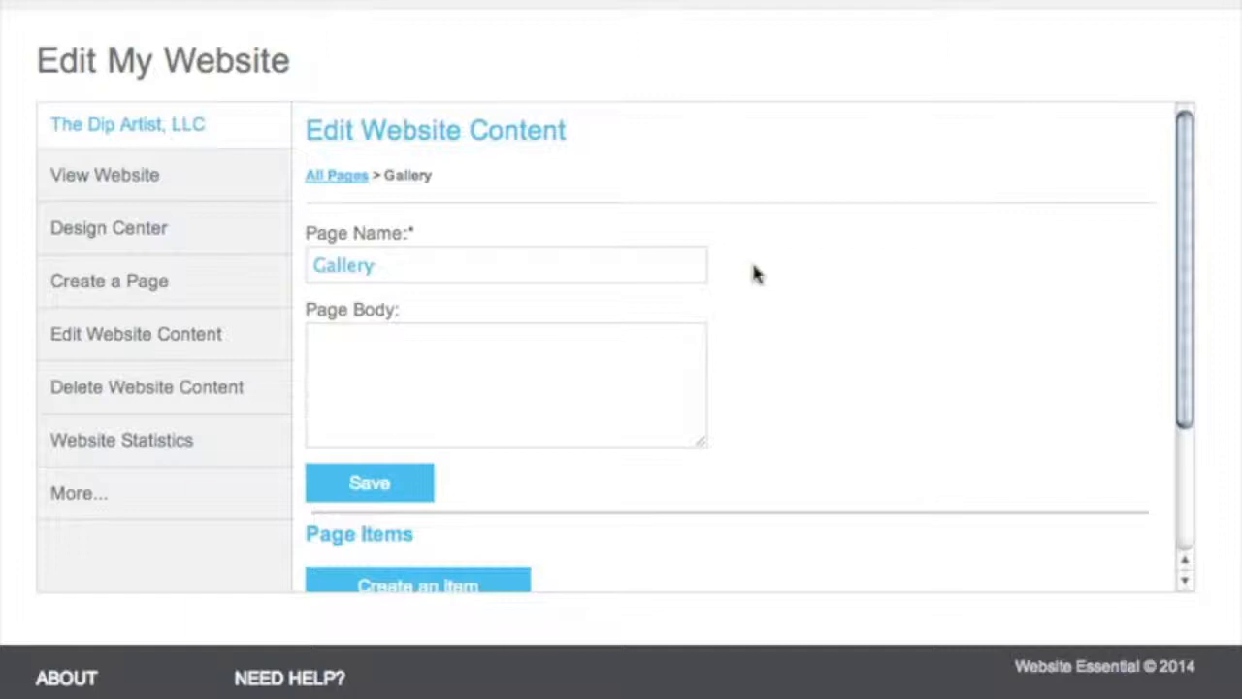
pyautogui.scroll(-3, 755, 274)
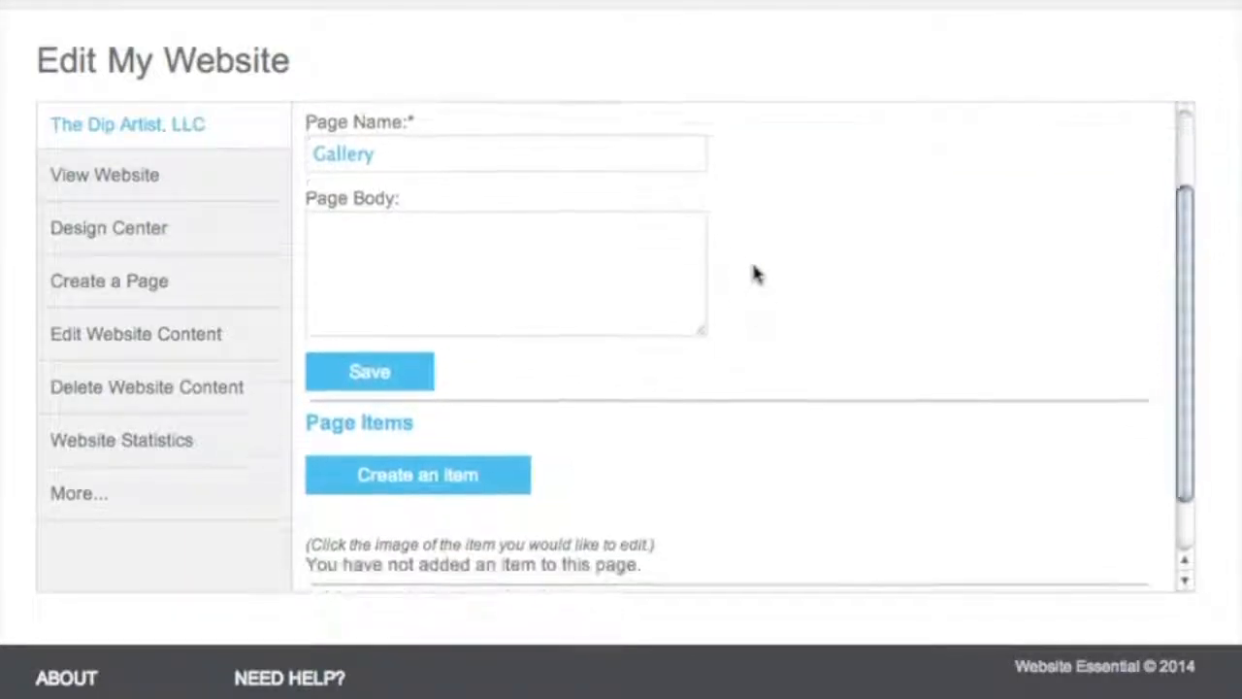
pyautogui.scroll(-2, 755, 275)
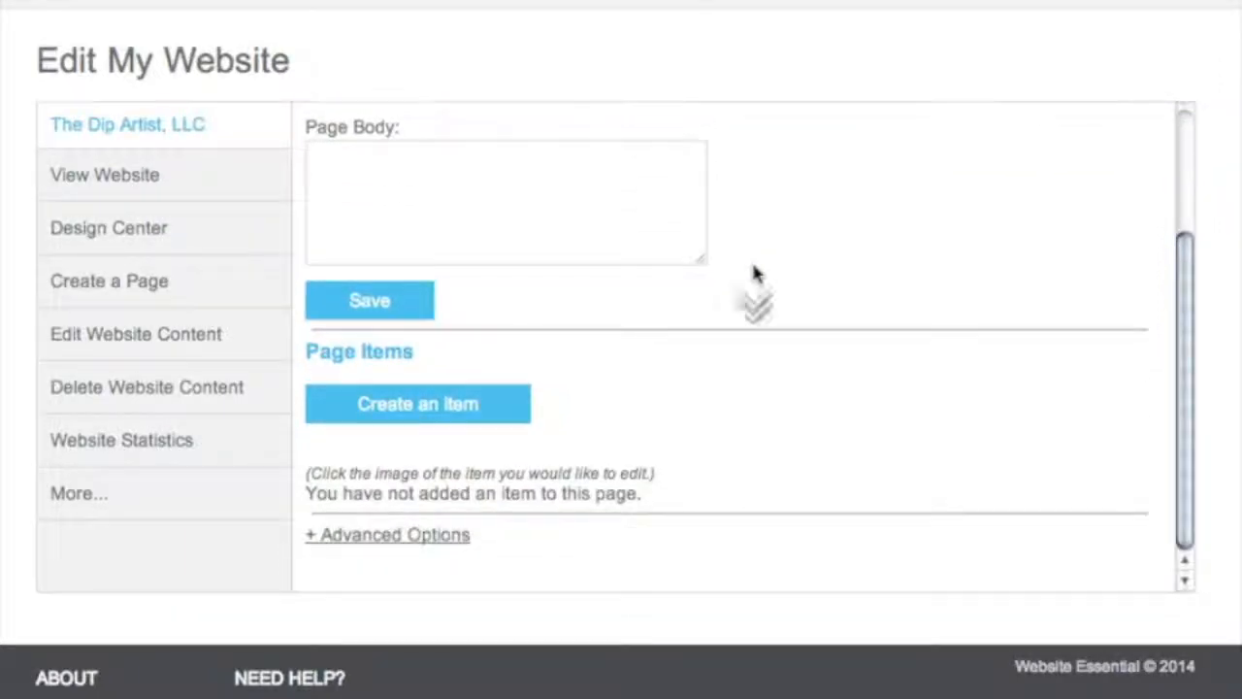
# Create an item named "Plasti Dipped Wheels" on the Gallery page.
pyautogui.click(396, 414)
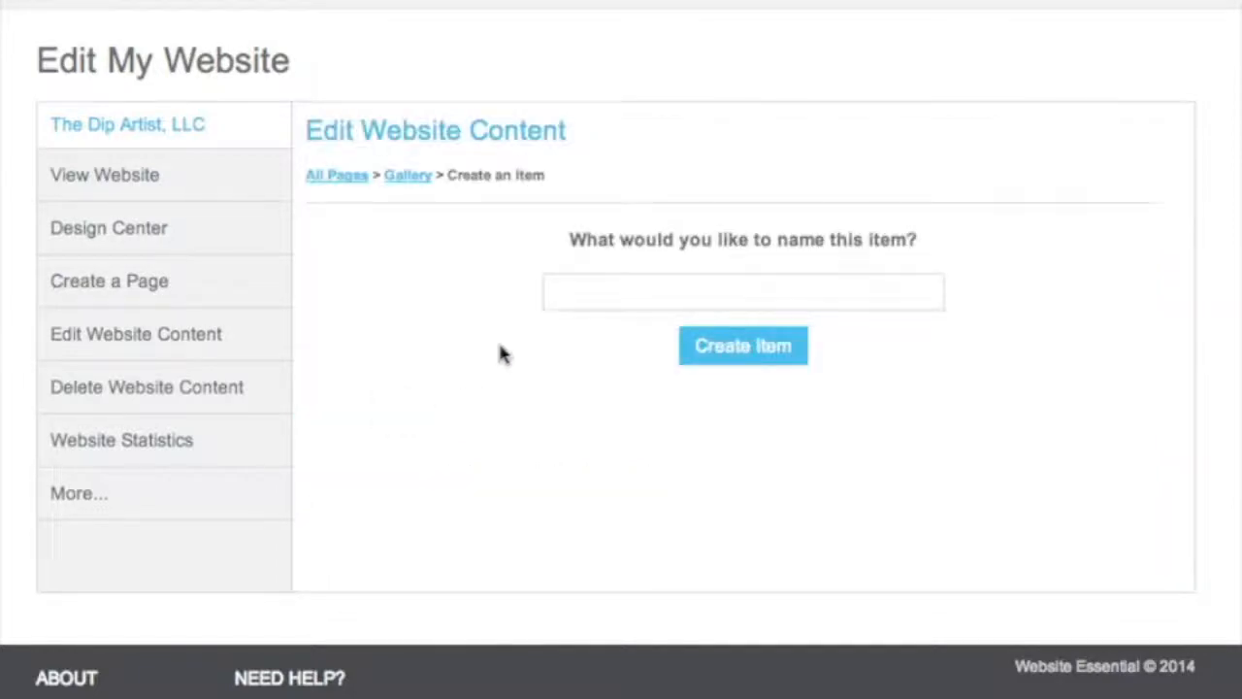
pyautogui.click(590, 291)
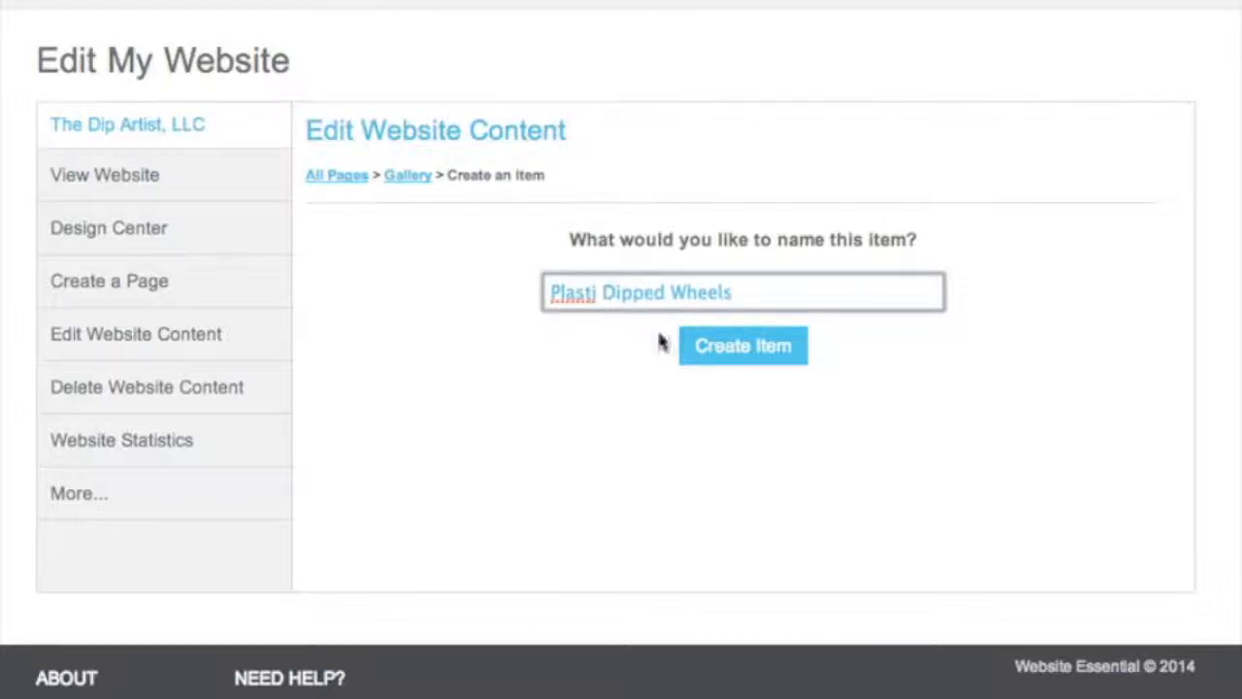
pyautogui.click(702, 349)
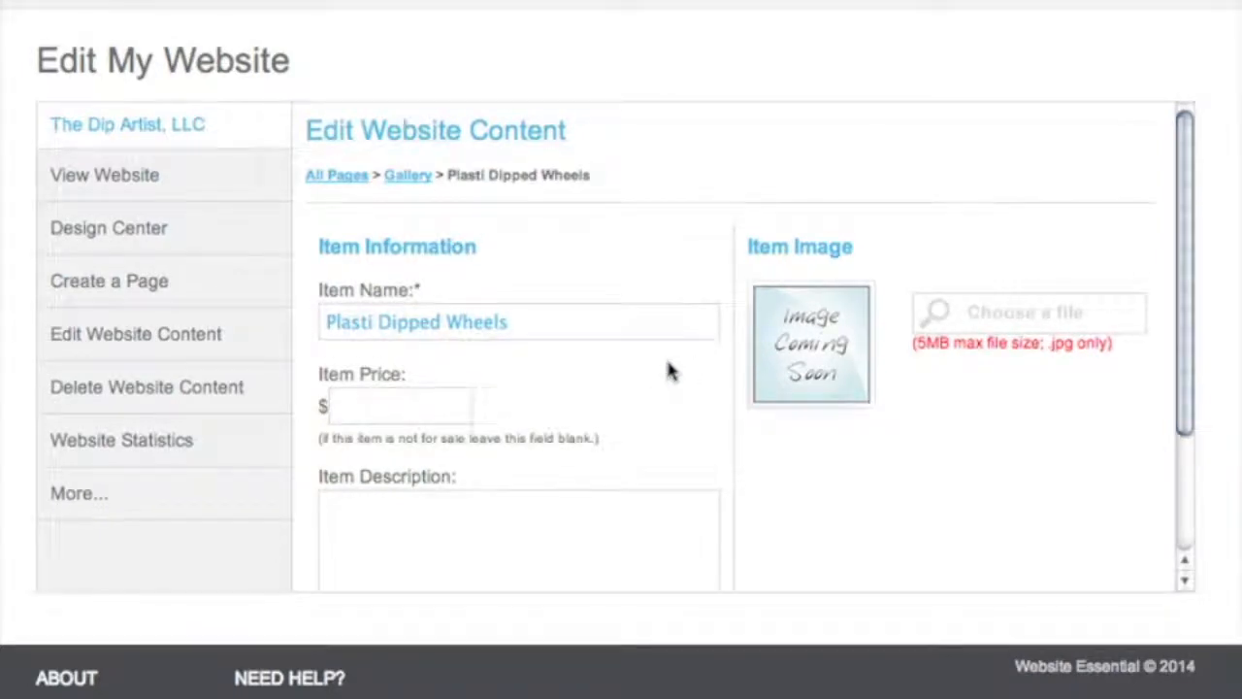
# Enter an item price of 99.99 and the description "Matte black plasti dipped wheels." without saving.
pyautogui.scroll(-2, 668, 369)
pyautogui.click(425, 331)
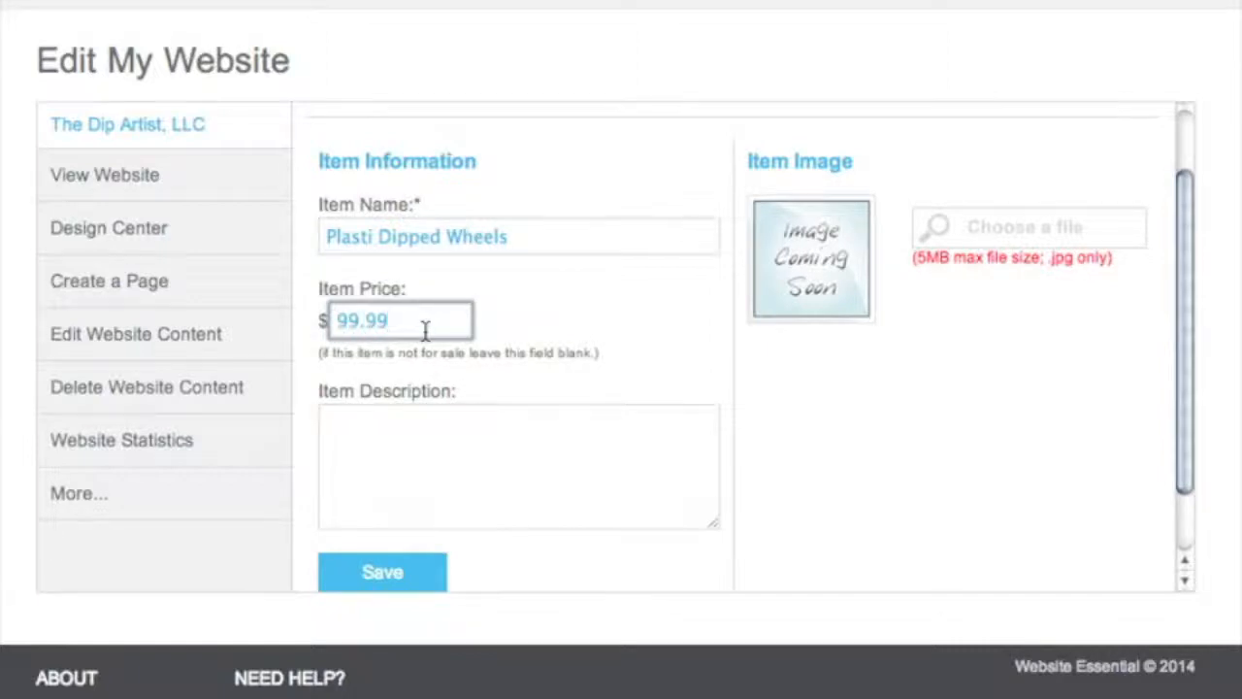
pyautogui.click(417, 453)
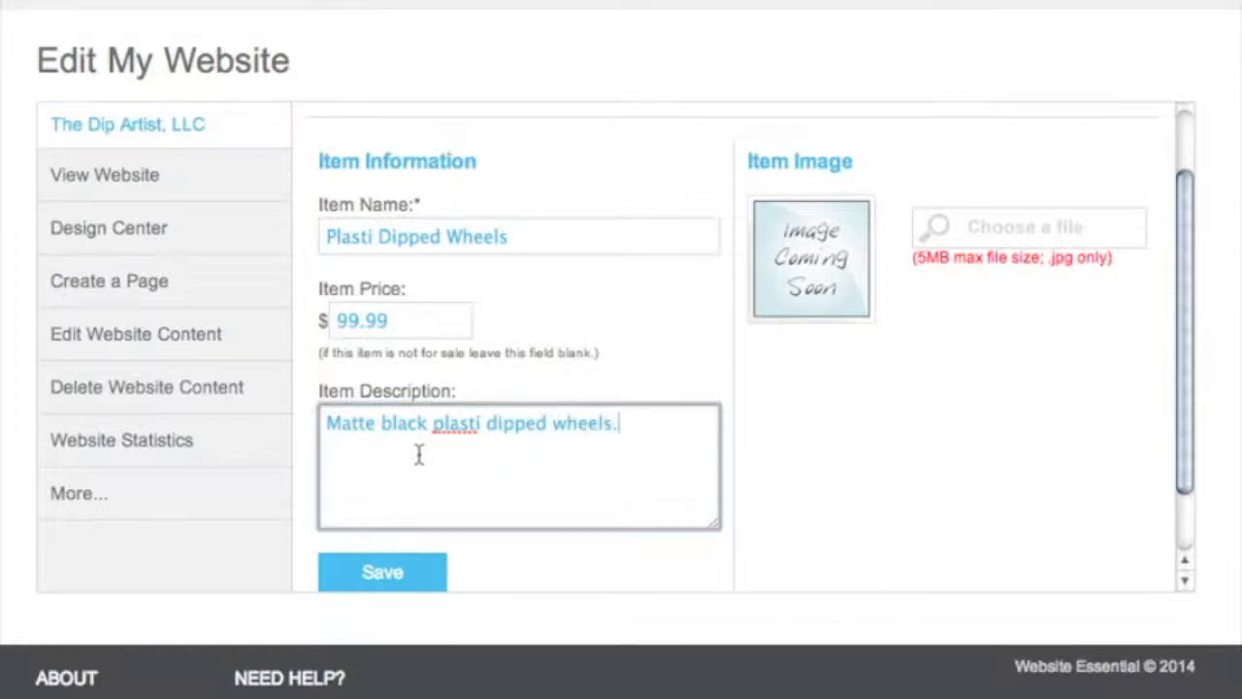
# Upload the photo "- 014" from the TheDipArtist album as the Plasti Dipped Wheels item's image.
pyautogui.click(949, 225)
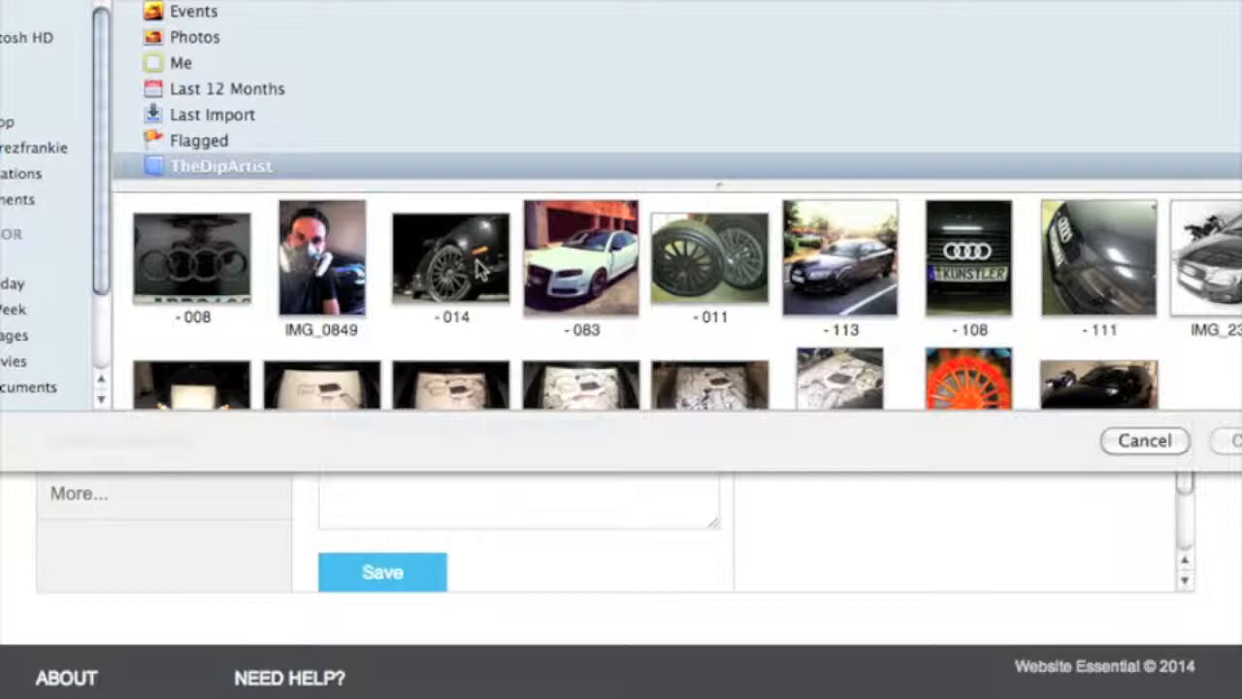
pyautogui.click(478, 270)
pyautogui.click(1229, 440)
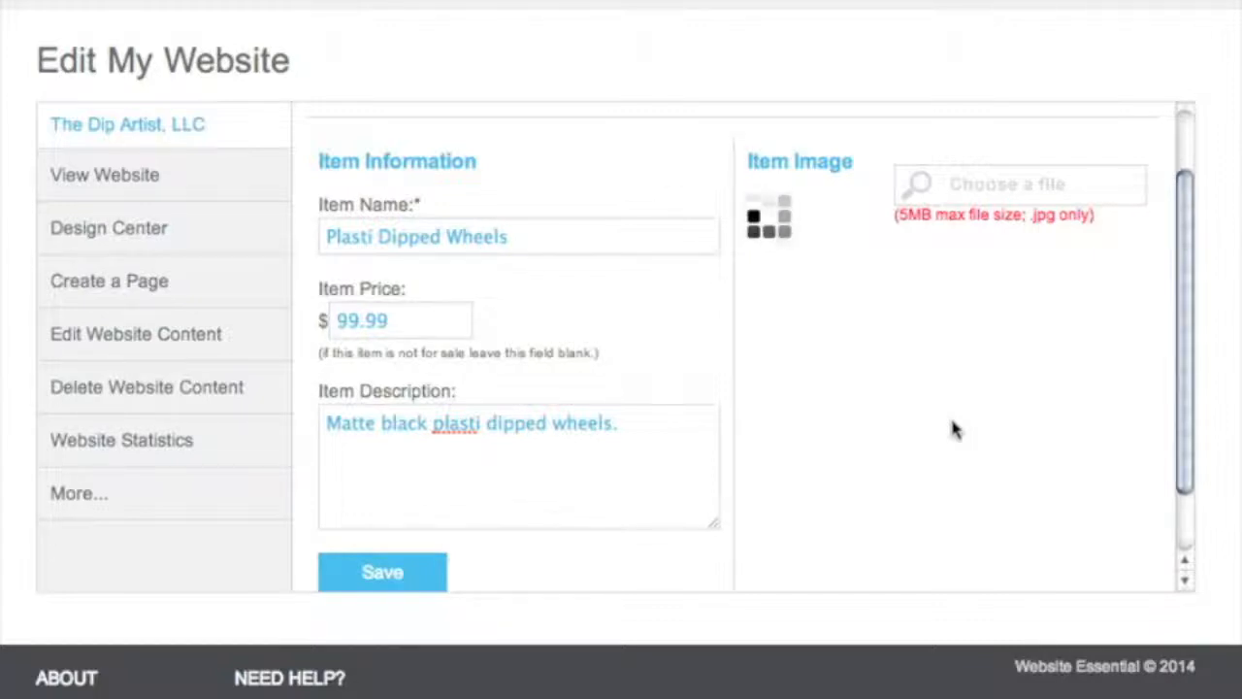
pyautogui.scroll(-2, 952, 430)
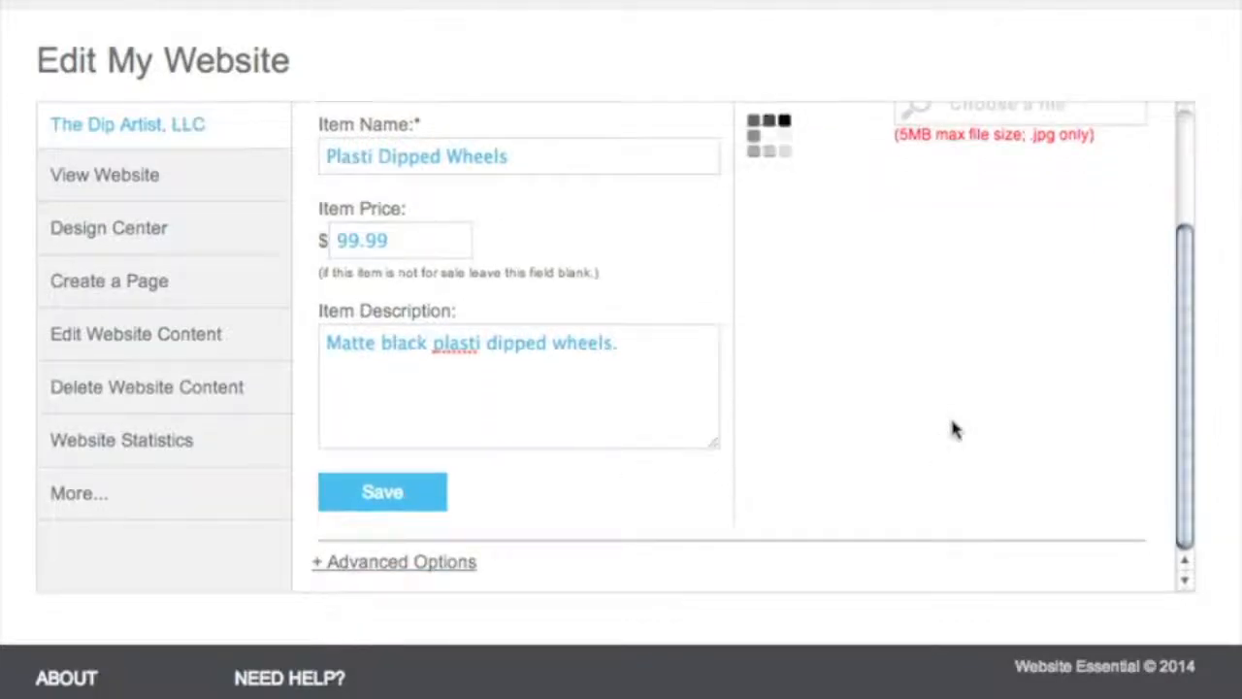
pyautogui.scroll(3, 953, 430)
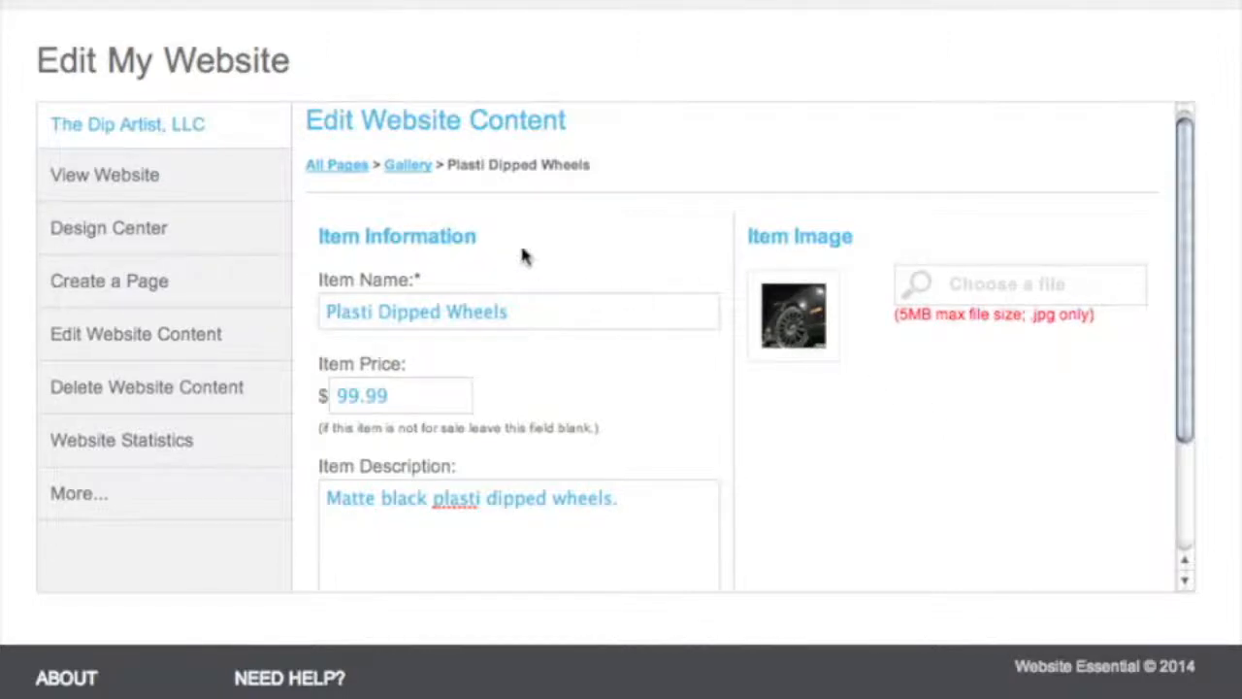
# Return to the Gallery page's items and create another item named "Full Vehicle Dip".
pyautogui.click(407, 168)
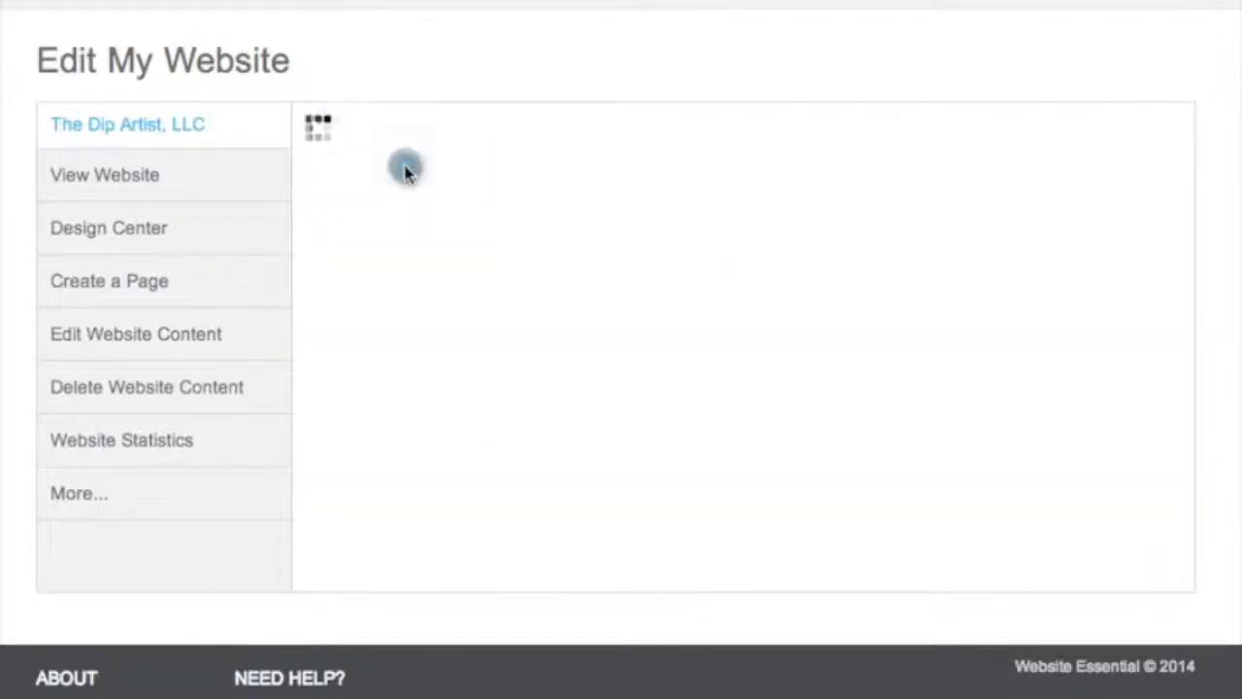
pyautogui.scroll(-3, 446, 293)
pyautogui.scroll(-1, 447, 293)
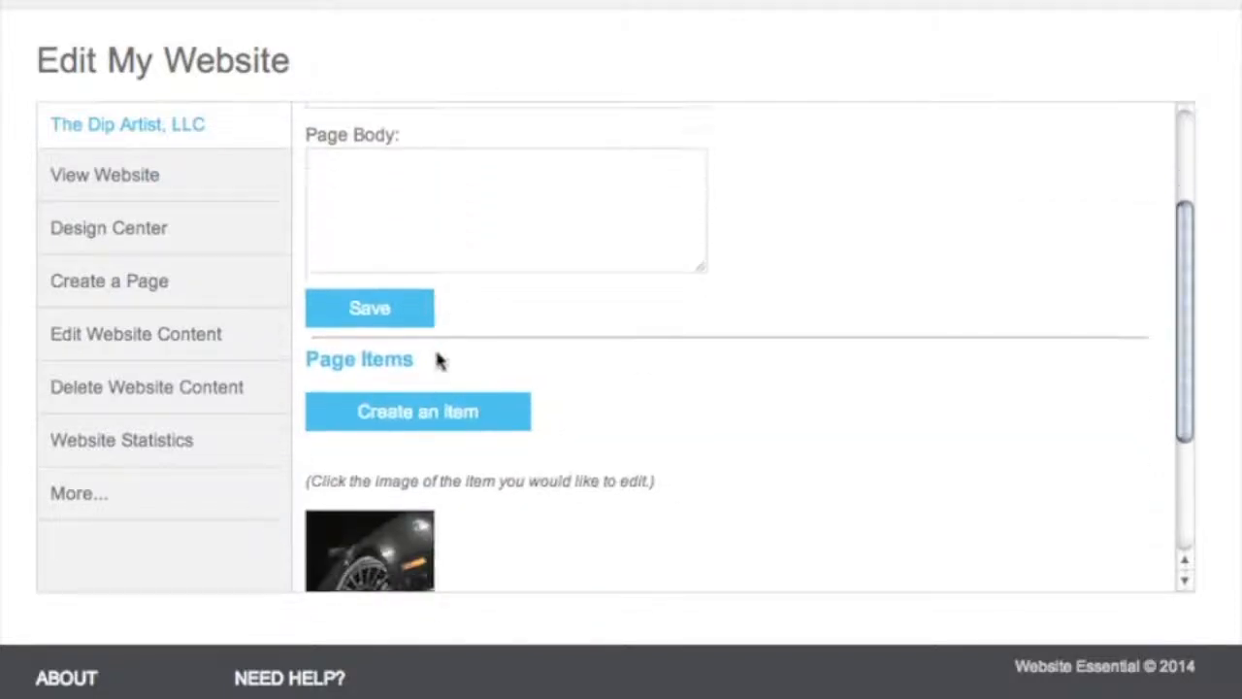
pyautogui.scroll(-3, 424, 413)
pyautogui.scroll(-1, 424, 413)
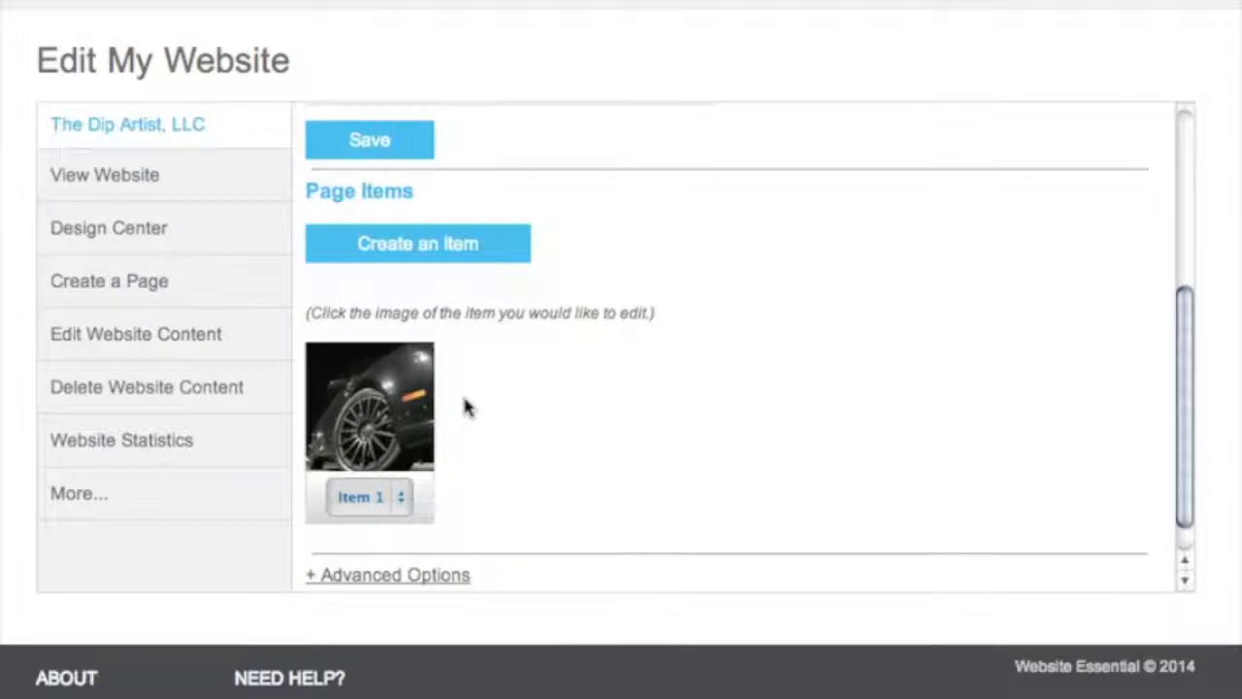
pyautogui.click(451, 254)
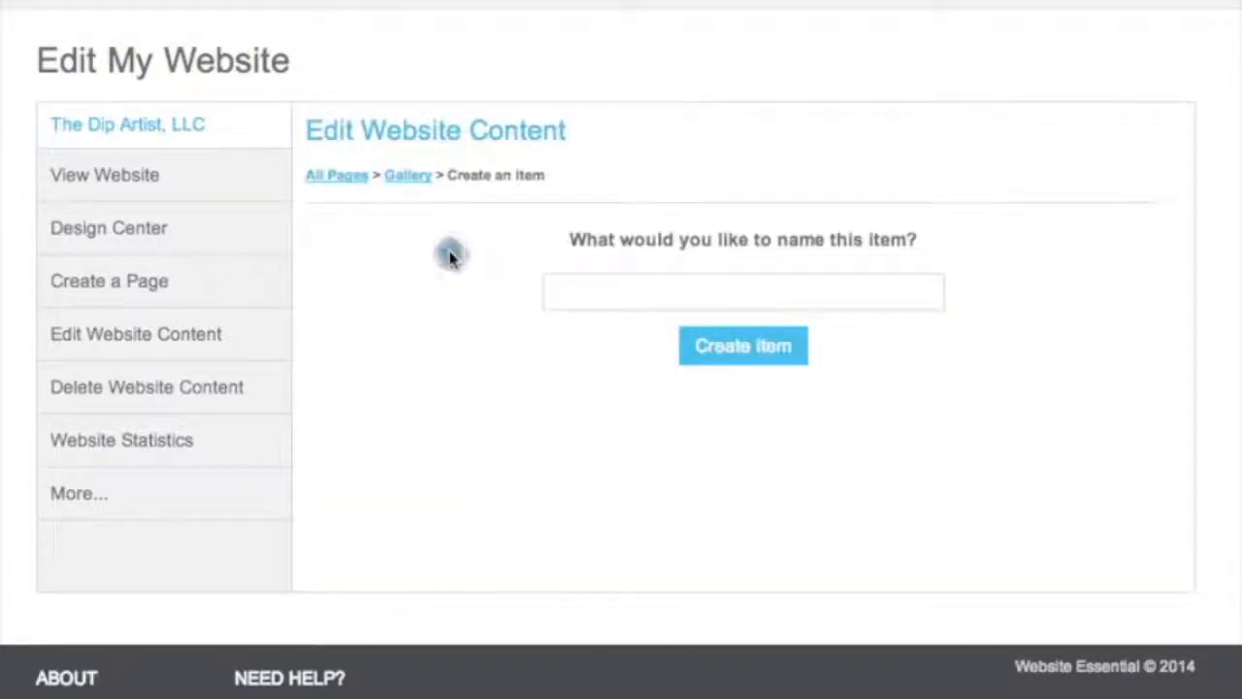
pyautogui.click(579, 293)
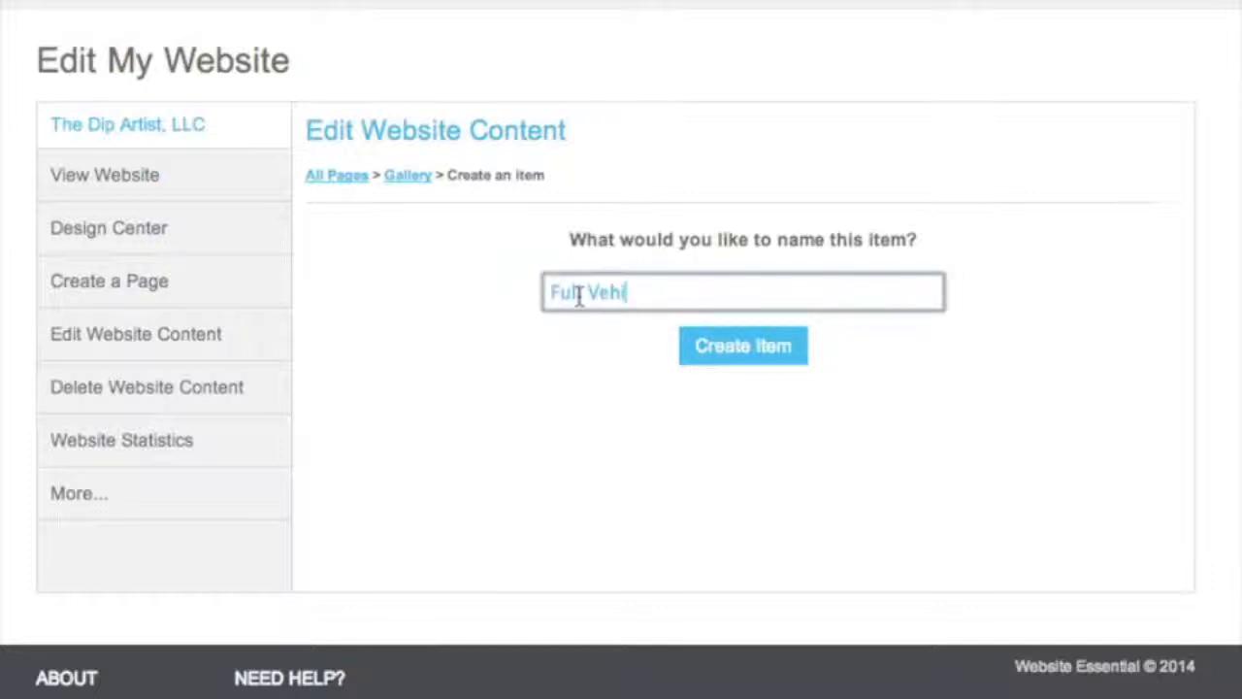
pyautogui.click(714, 348)
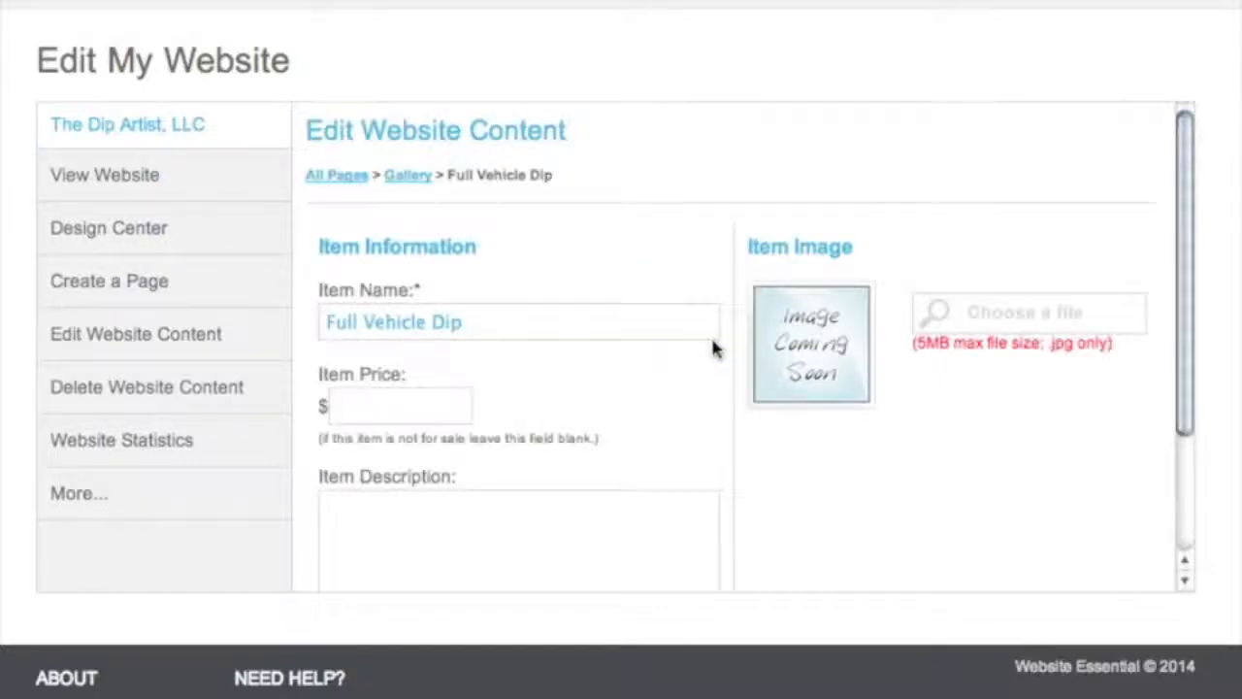
# Upload the photo "- 083" from the TheDipArtist album as the Full Vehicle Dip item's image.
pyautogui.click(938, 312)
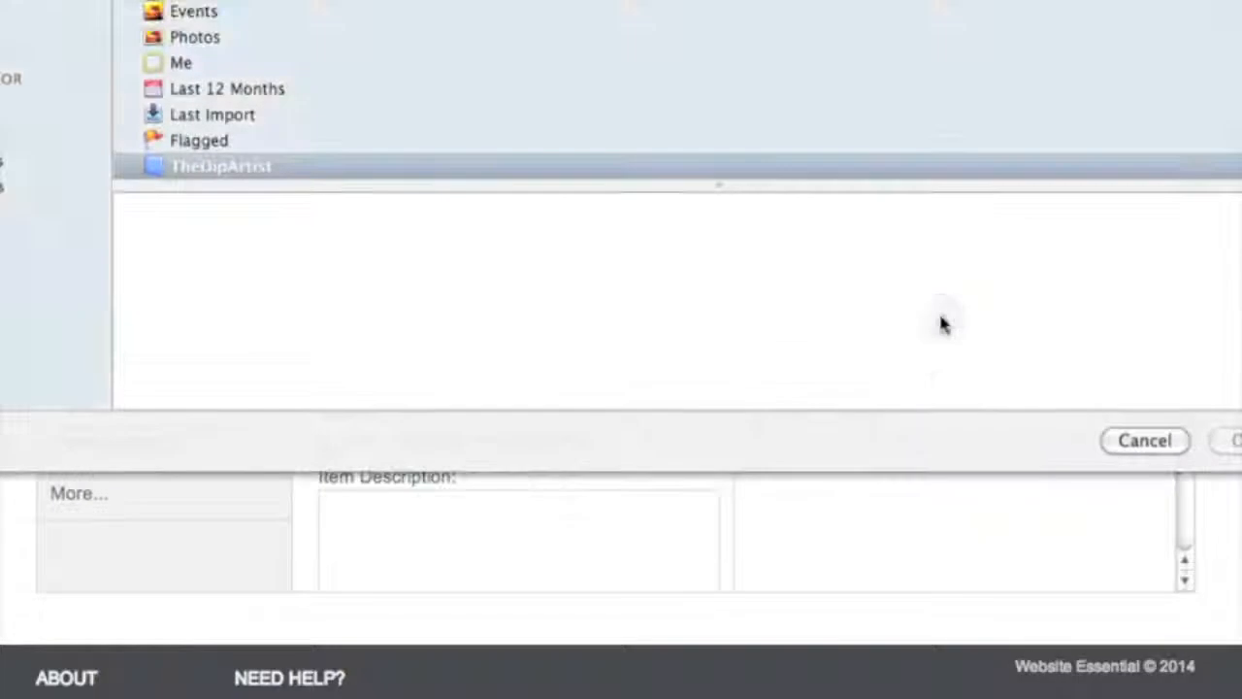
pyautogui.click(573, 272)
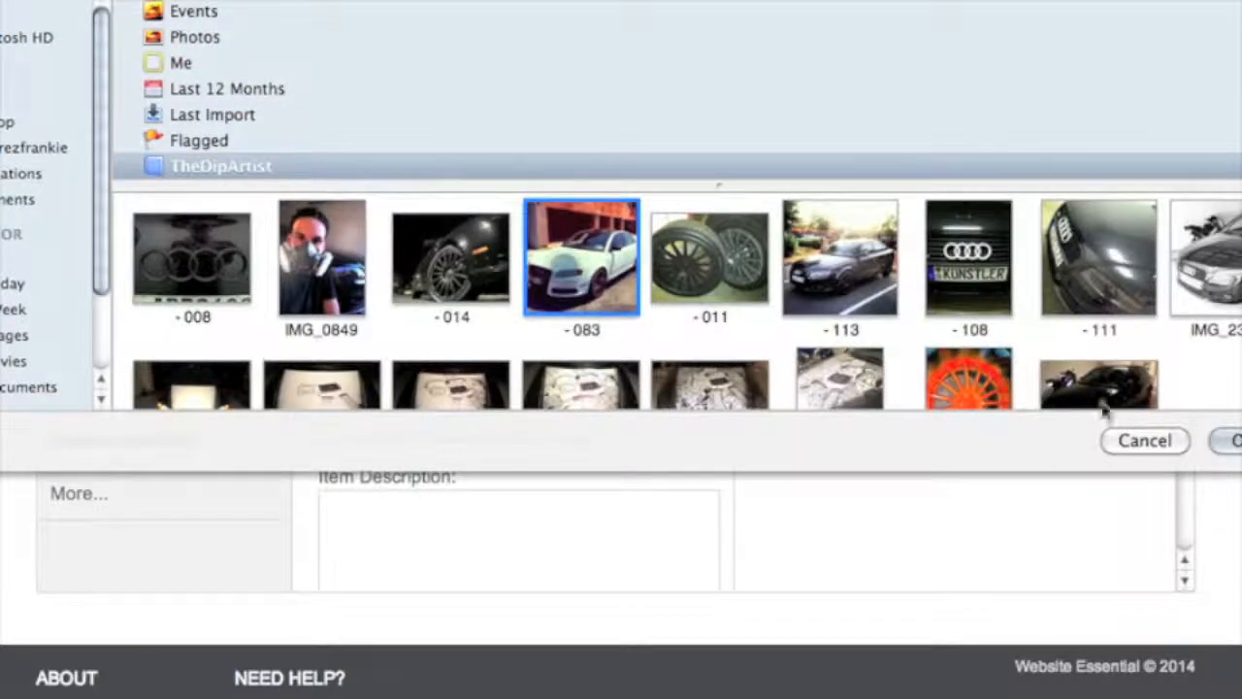
pyautogui.click(1226, 442)
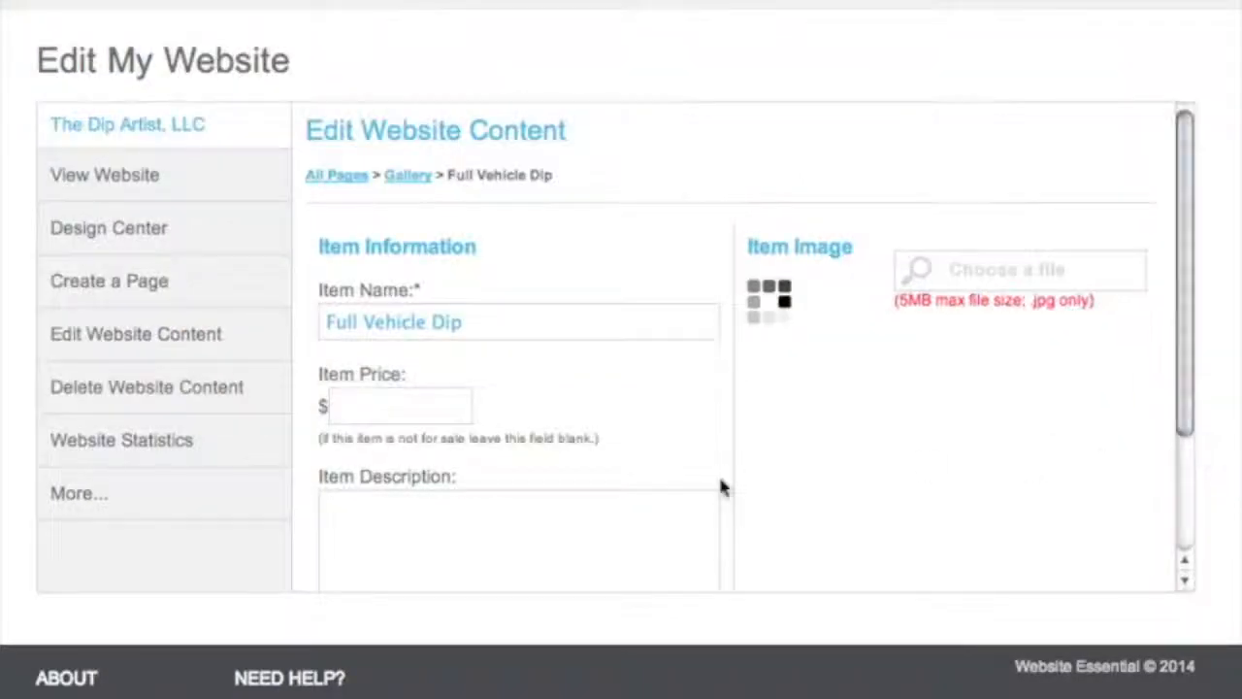
# Describe the item as "Matte white full vehicle dip starting at $299.99.", save it, and return to the Gallery page's items.
pyautogui.click(411, 415)
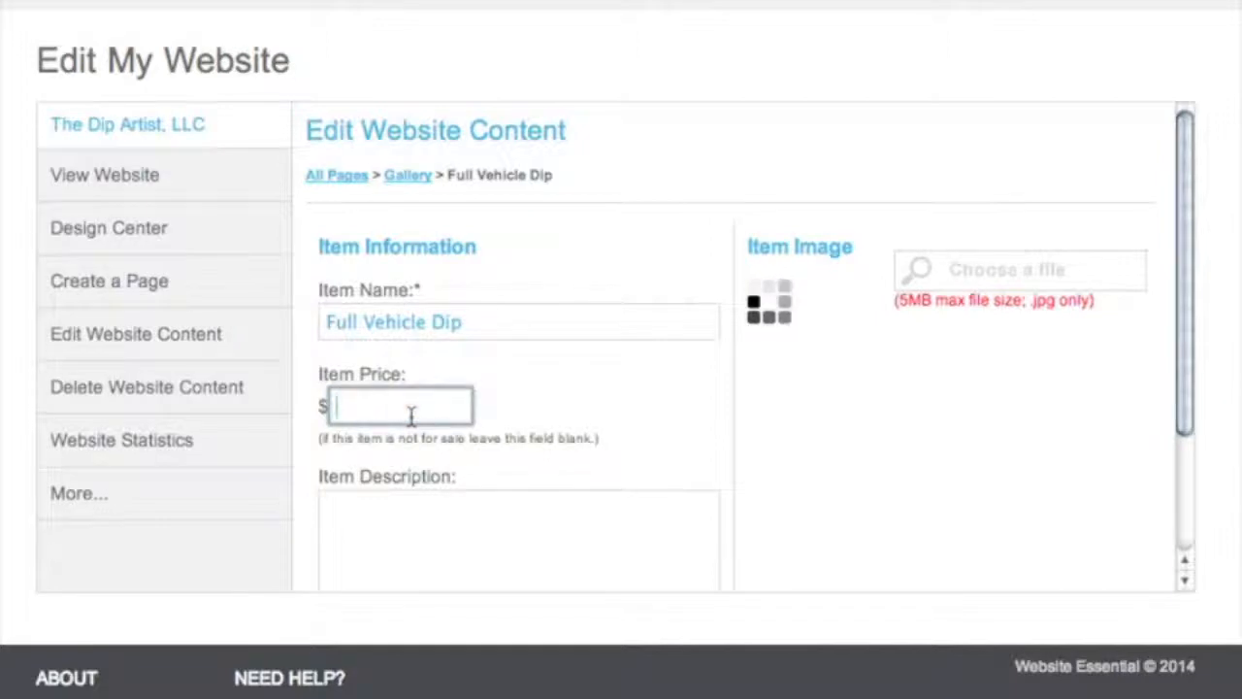
pyautogui.click(398, 522)
pyautogui.write('Matte ')
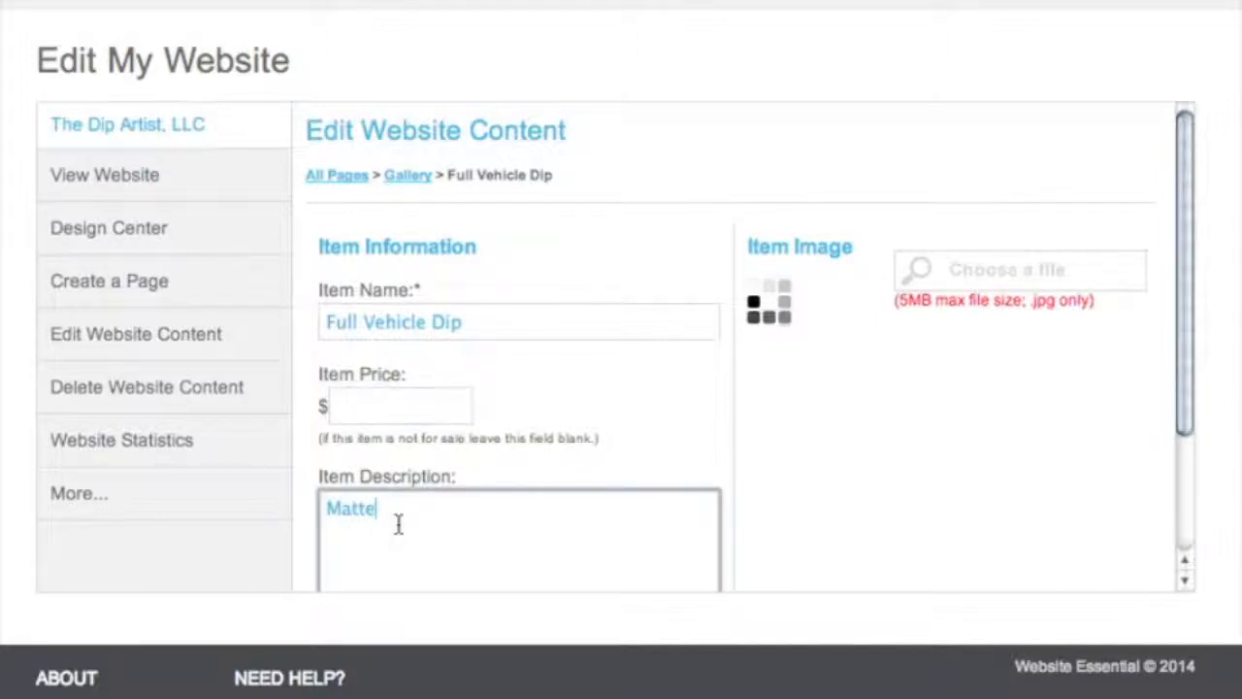
pyautogui.write('white full vehicle dip starting at $.')
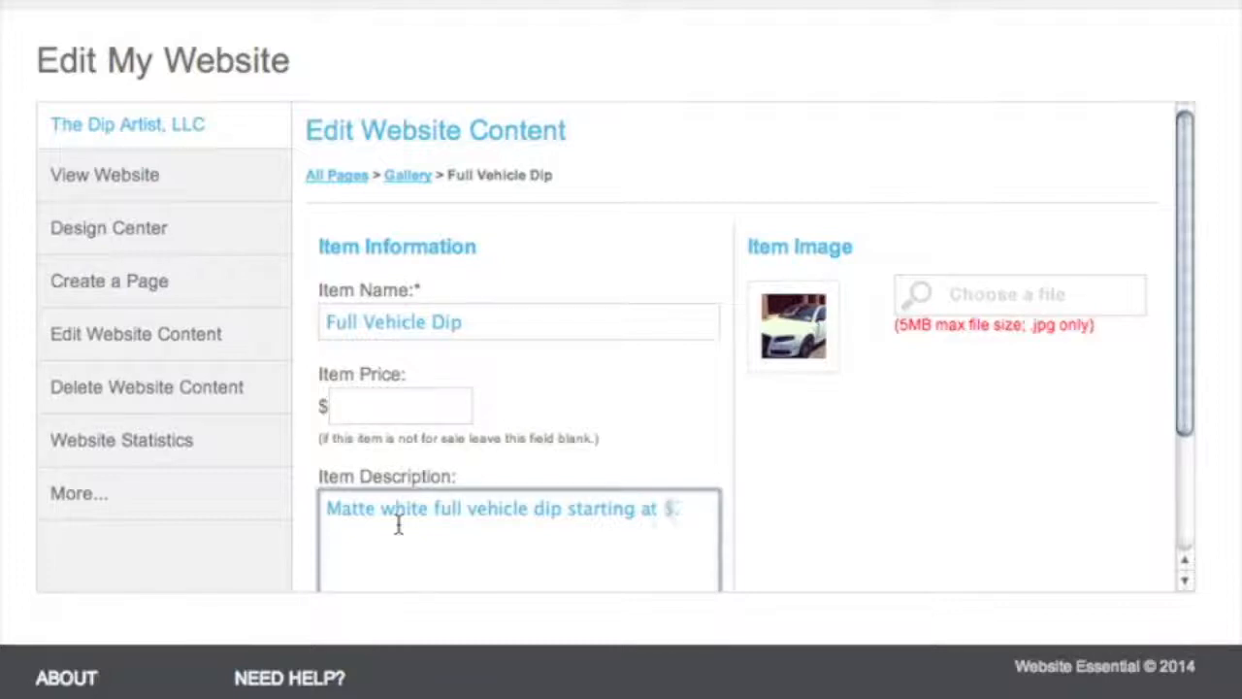
pyautogui.write('9.9')
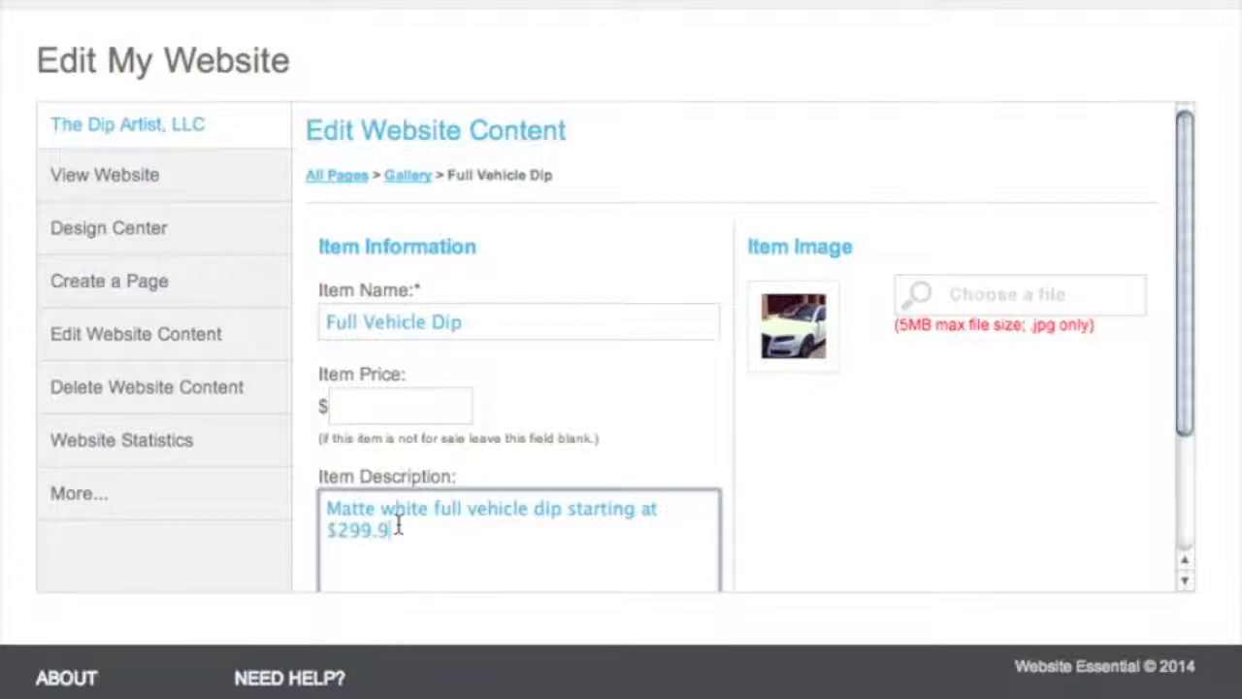
pyautogui.write('9.')
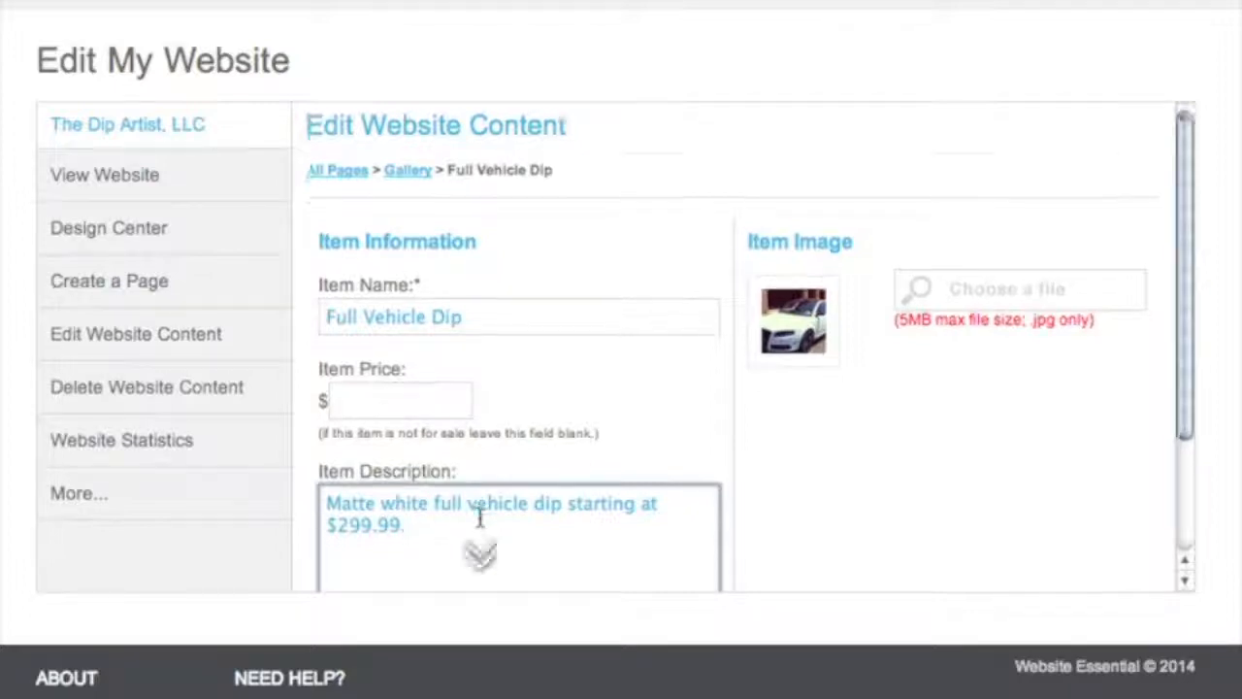
pyautogui.scroll(-3, 476, 554)
pyautogui.click(392, 498)
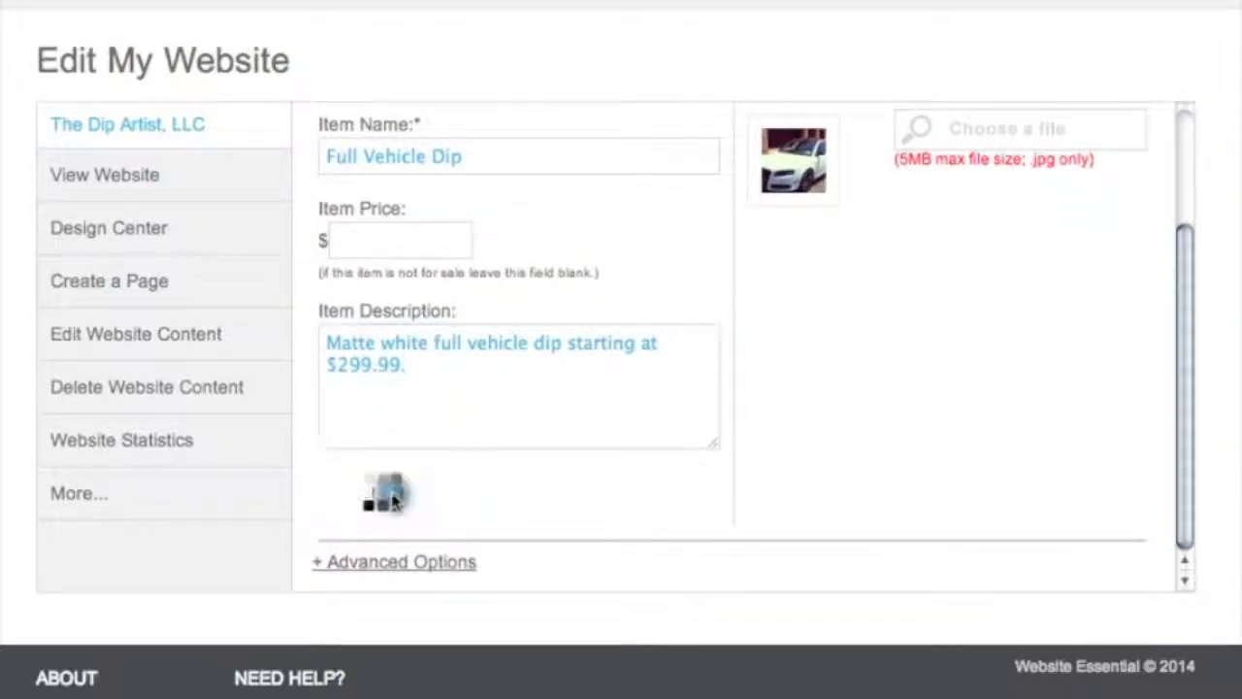
pyautogui.scroll(3, 392, 498)
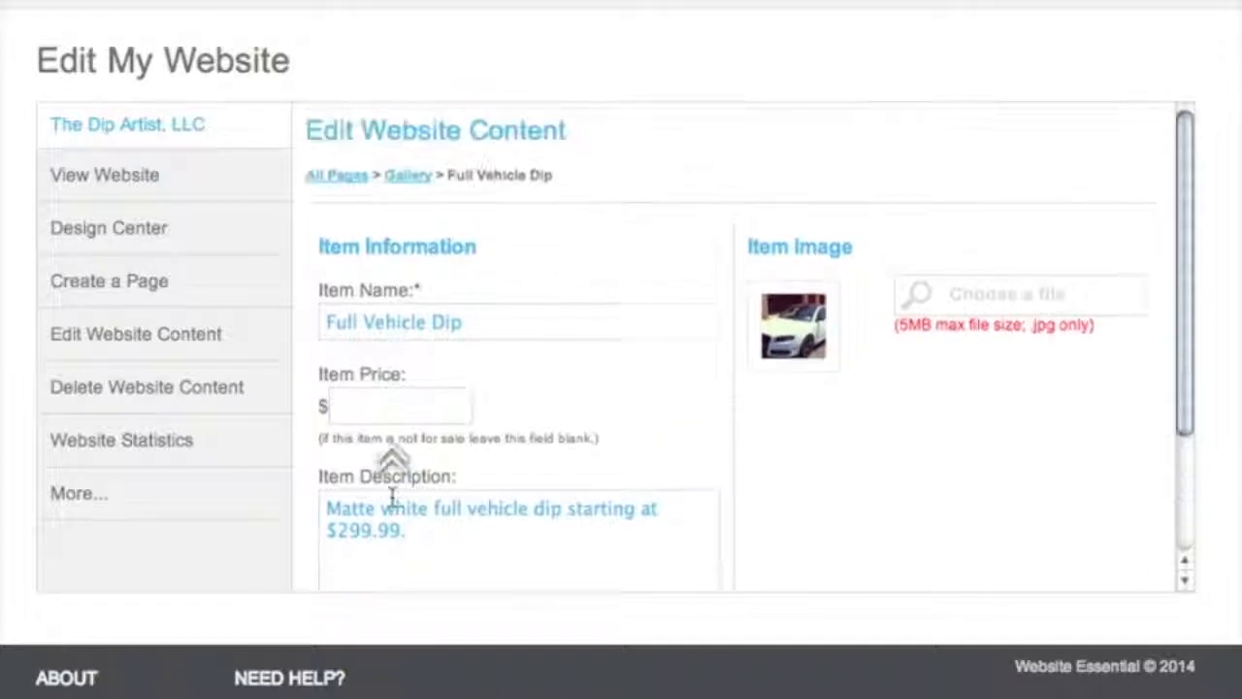
pyautogui.click(405, 174)
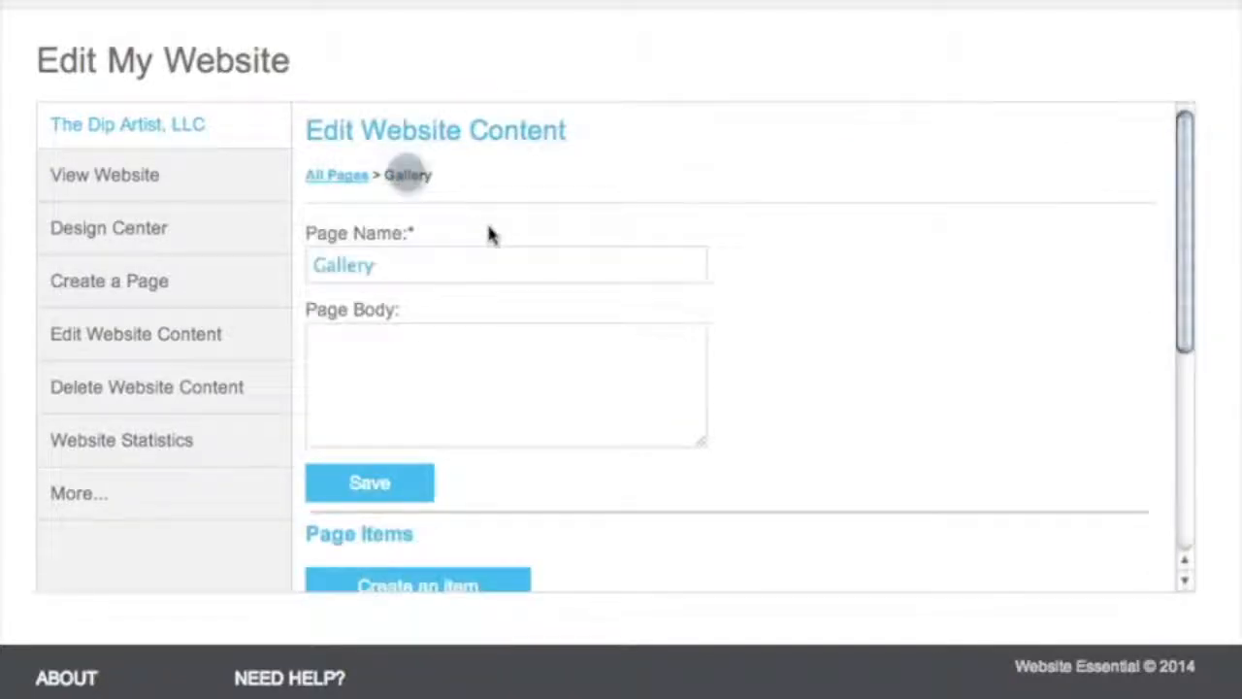
pyautogui.scroll(-7, 488, 232)
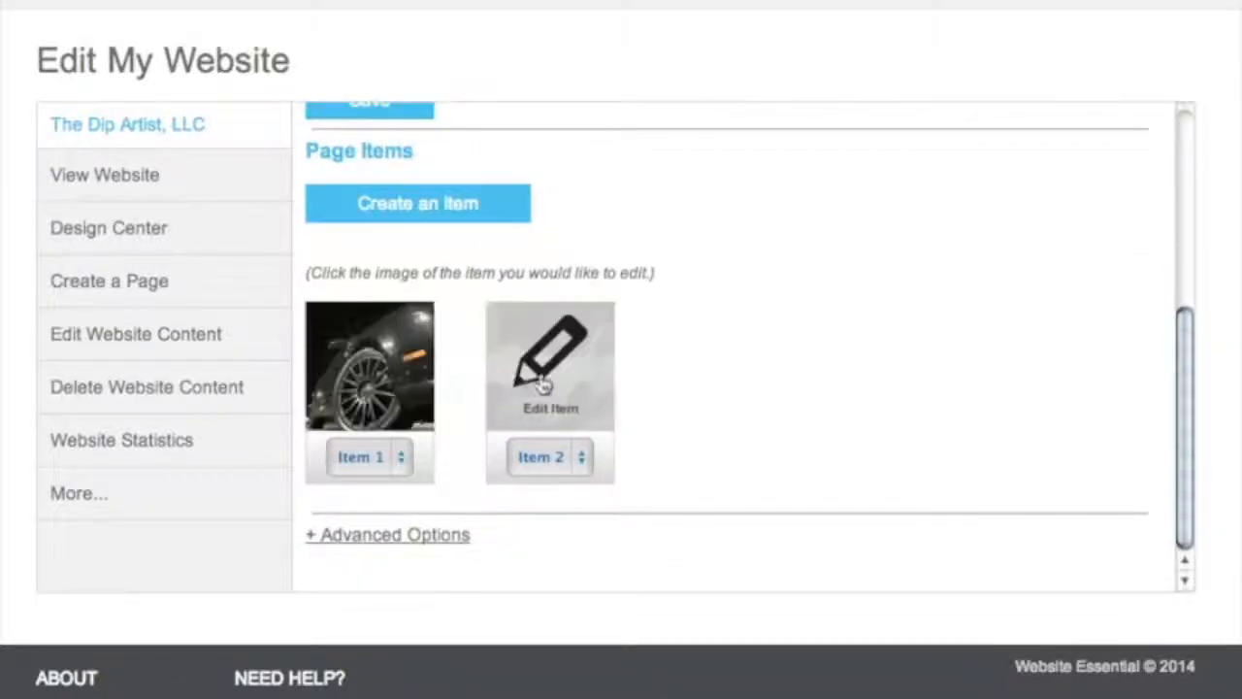
# Move the black wheel item to the Item 2 position and back to Item 1.
pyautogui.click(394, 465)
pyautogui.click(380, 485)
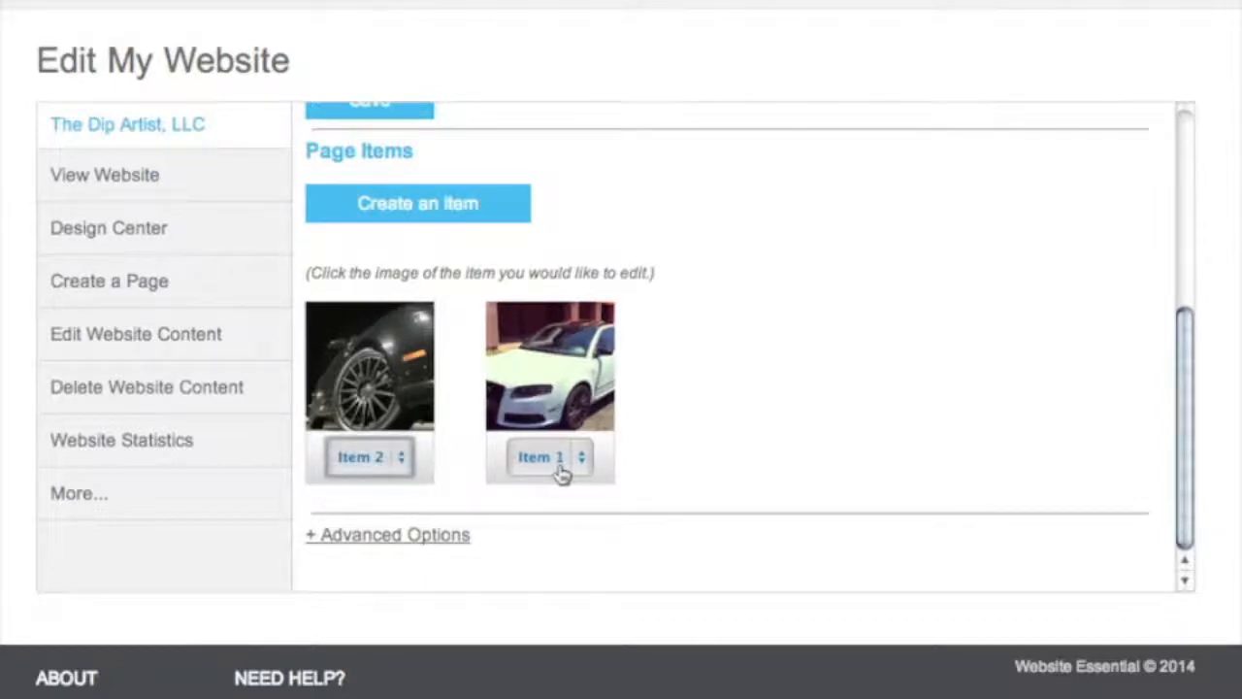
pyautogui.click(396, 460)
pyautogui.click(384, 436)
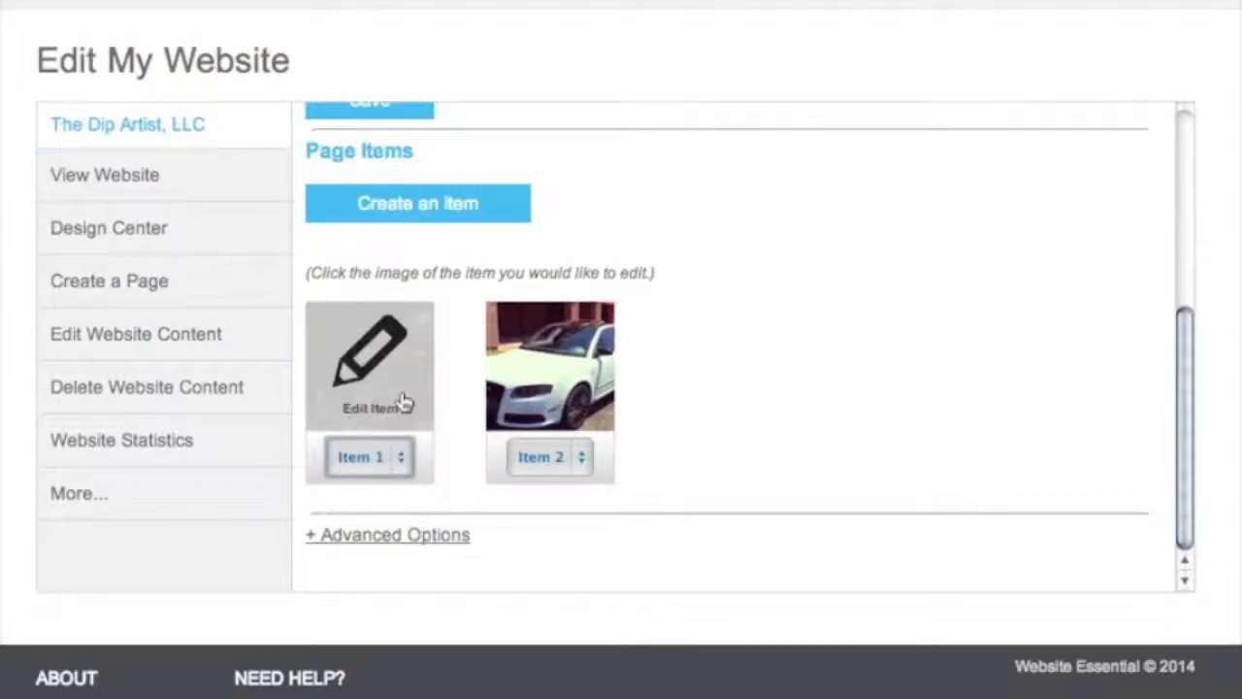
# Reopen the Plasti Dipped Wheels item, set its price to 99.99 and description to "Matte black plasti dipped wheels.", and save it.
pyautogui.click(402, 404)
pyautogui.scroll(-3, 477, 381)
pyautogui.scroll(2, 476, 378)
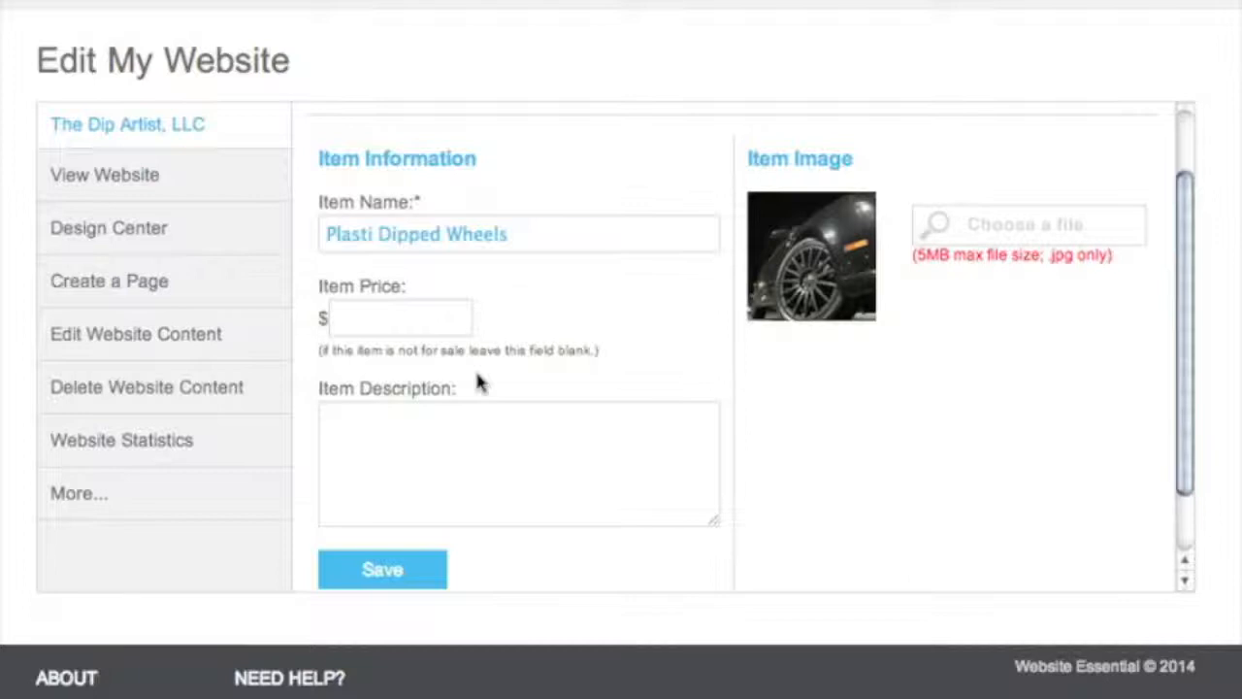
pyautogui.click(426, 318)
pyautogui.write('99.99')
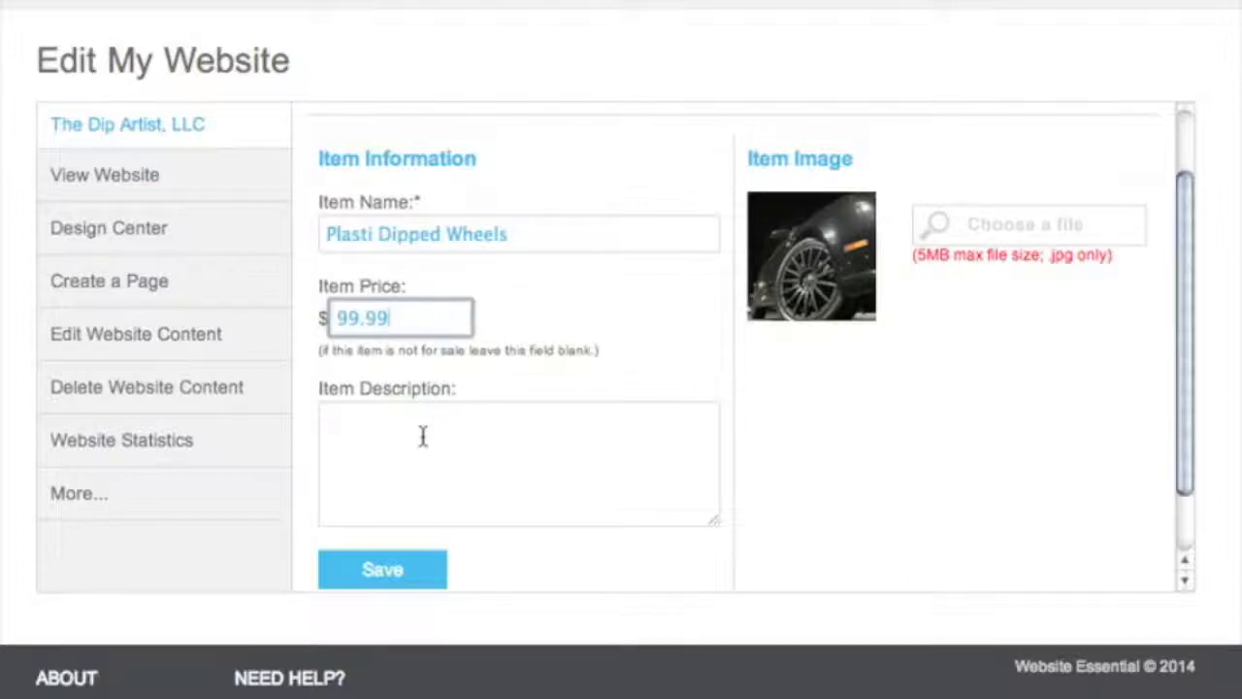
pyautogui.click(423, 437)
pyautogui.write('Matte black plasti dipped wheels.')
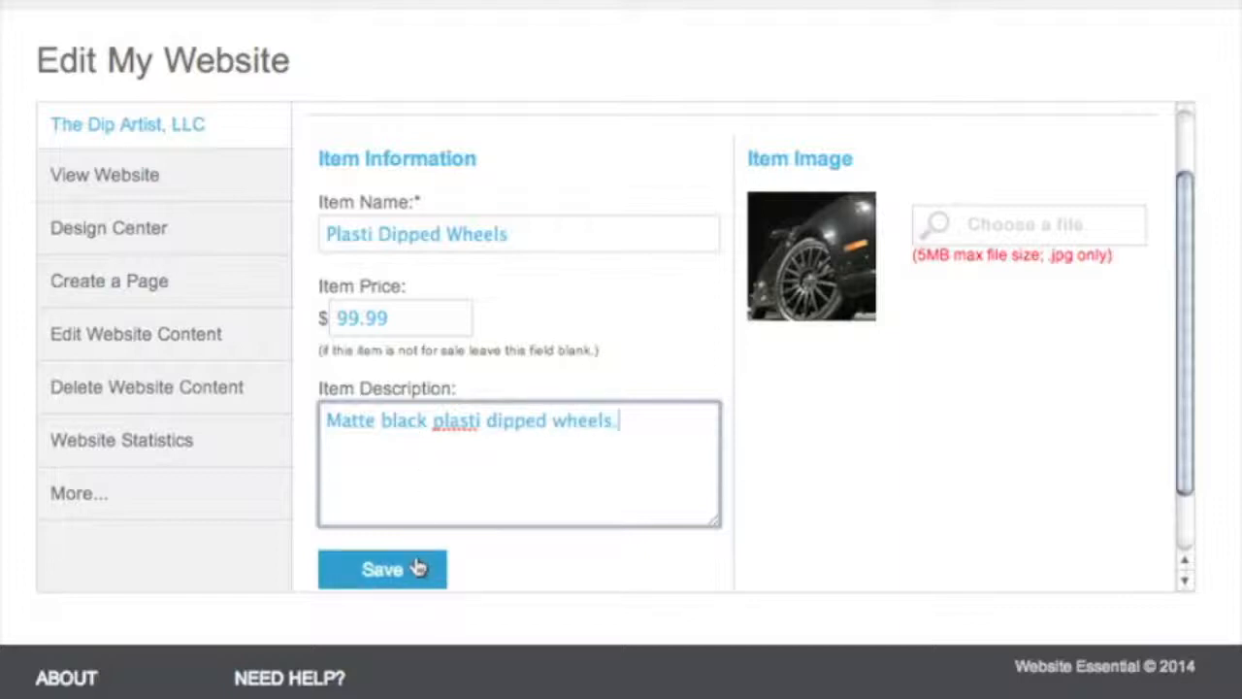
pyautogui.click(417, 567)
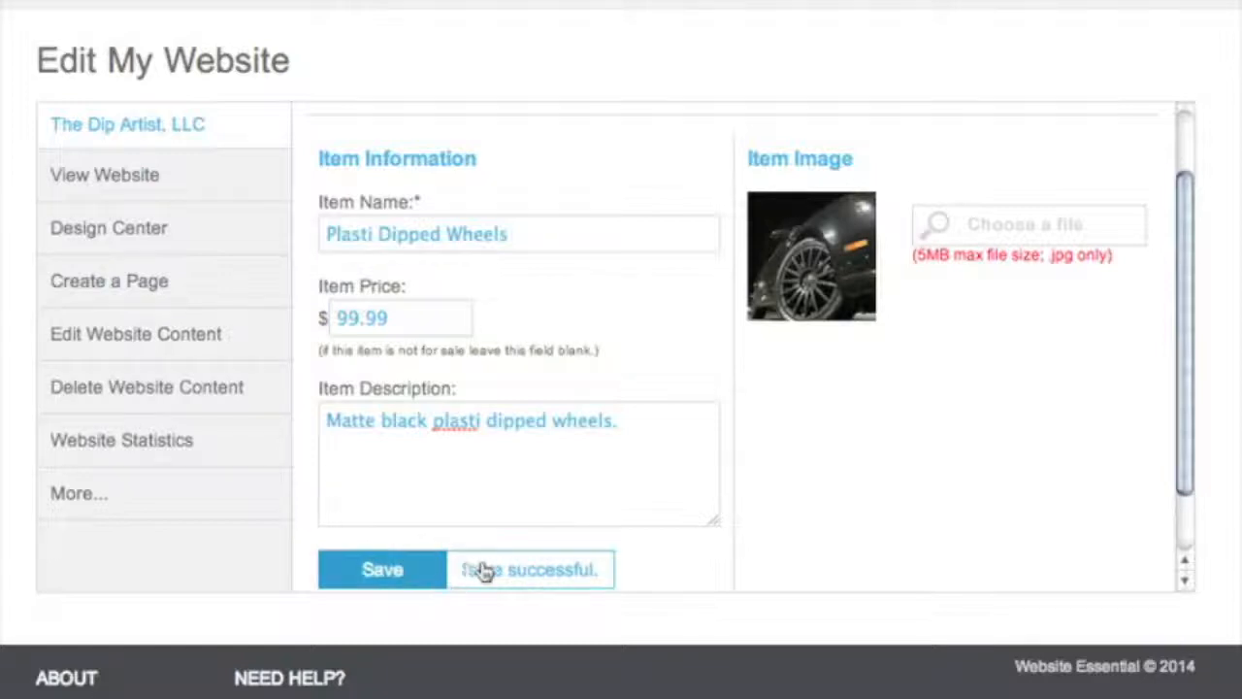
# View the website's Gallery page and show the details of the Plasti Dipped Wheels item.
pyautogui.scroll(2, 443, 304)
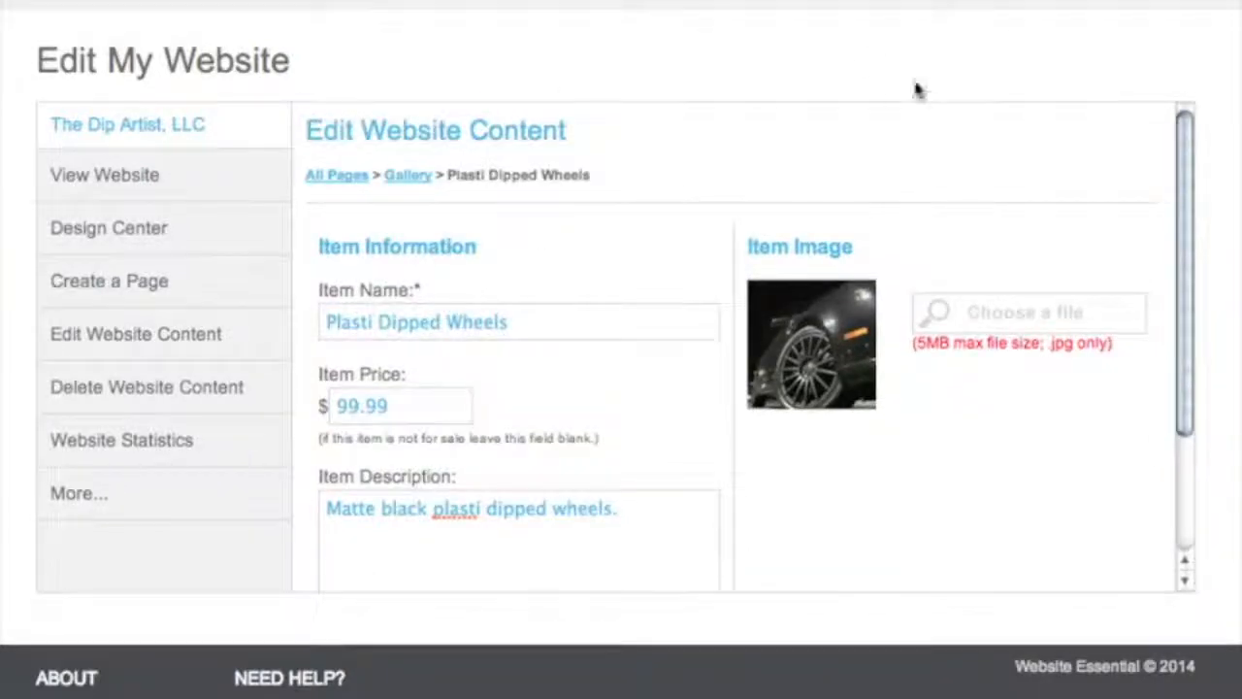
pyautogui.click(141, 185)
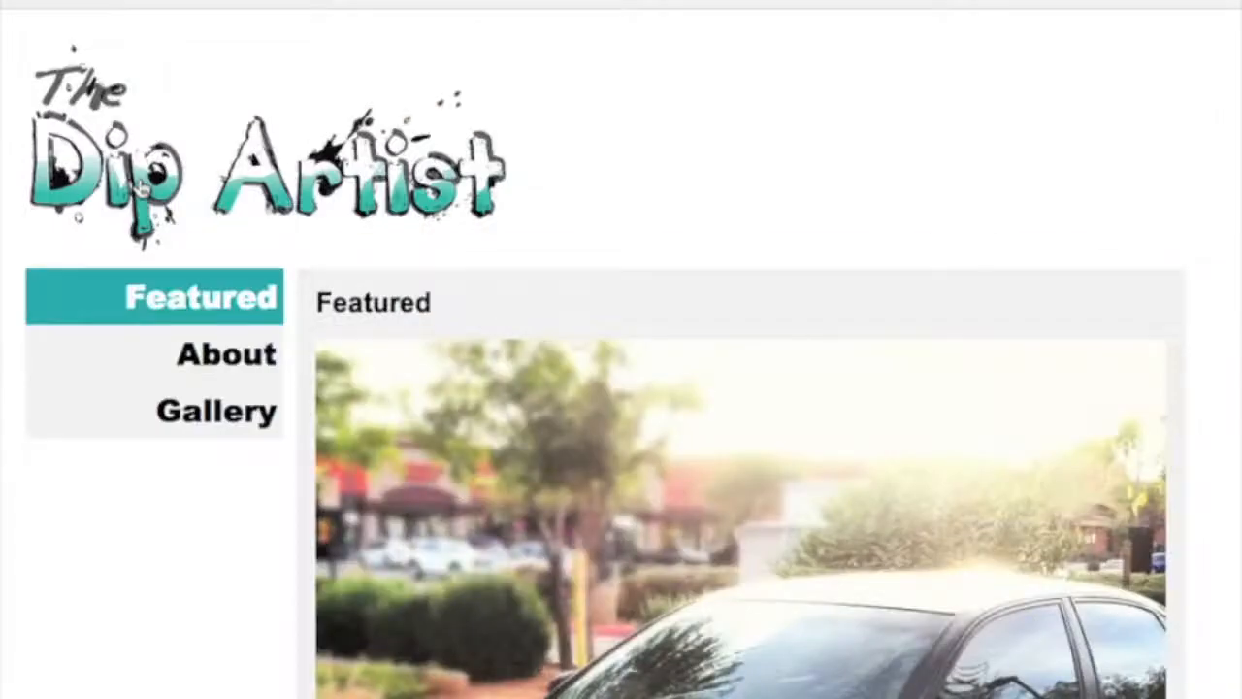
pyautogui.click(238, 408)
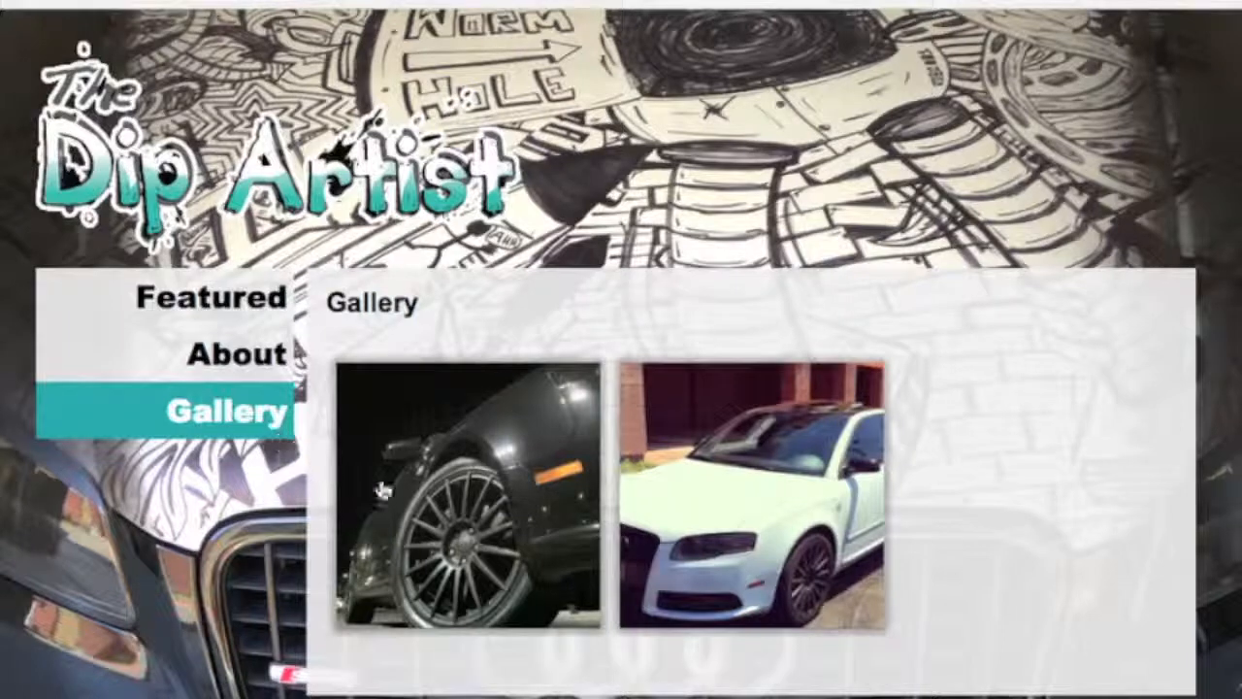
pyautogui.click(470, 488)
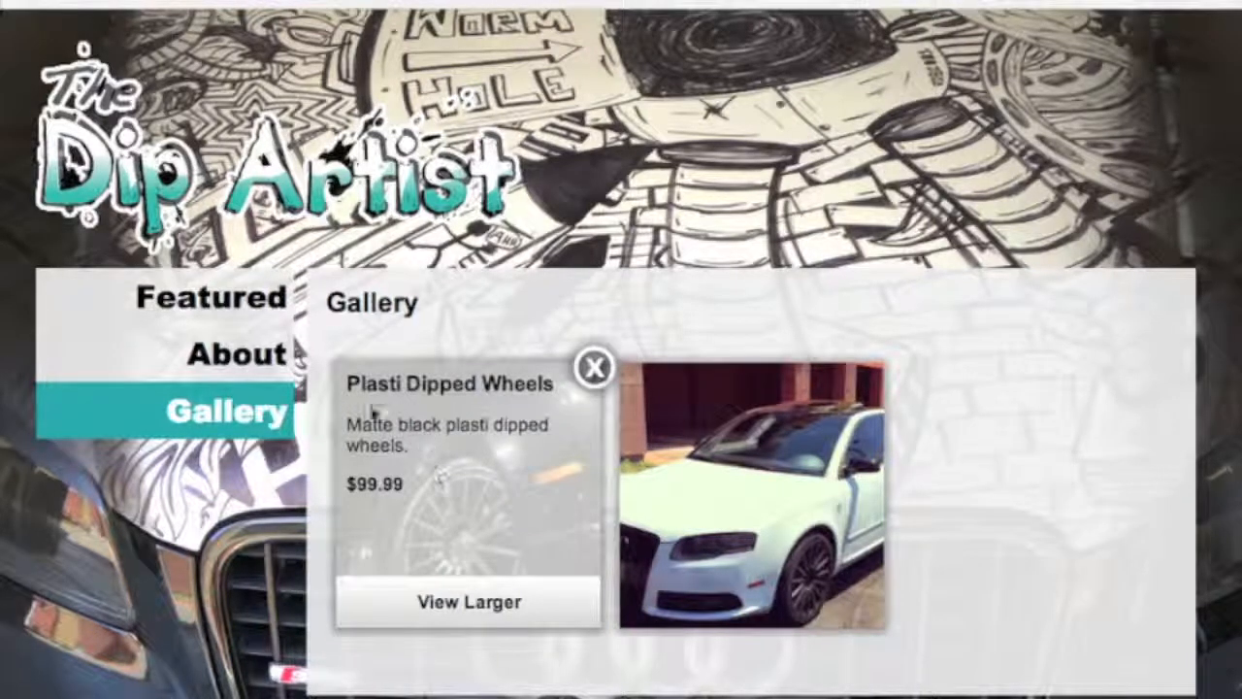
# Enlarge the Plasti Dipped Wheels image, browse between the gallery photos, and close the enlarged view.
pyautogui.click(463, 606)
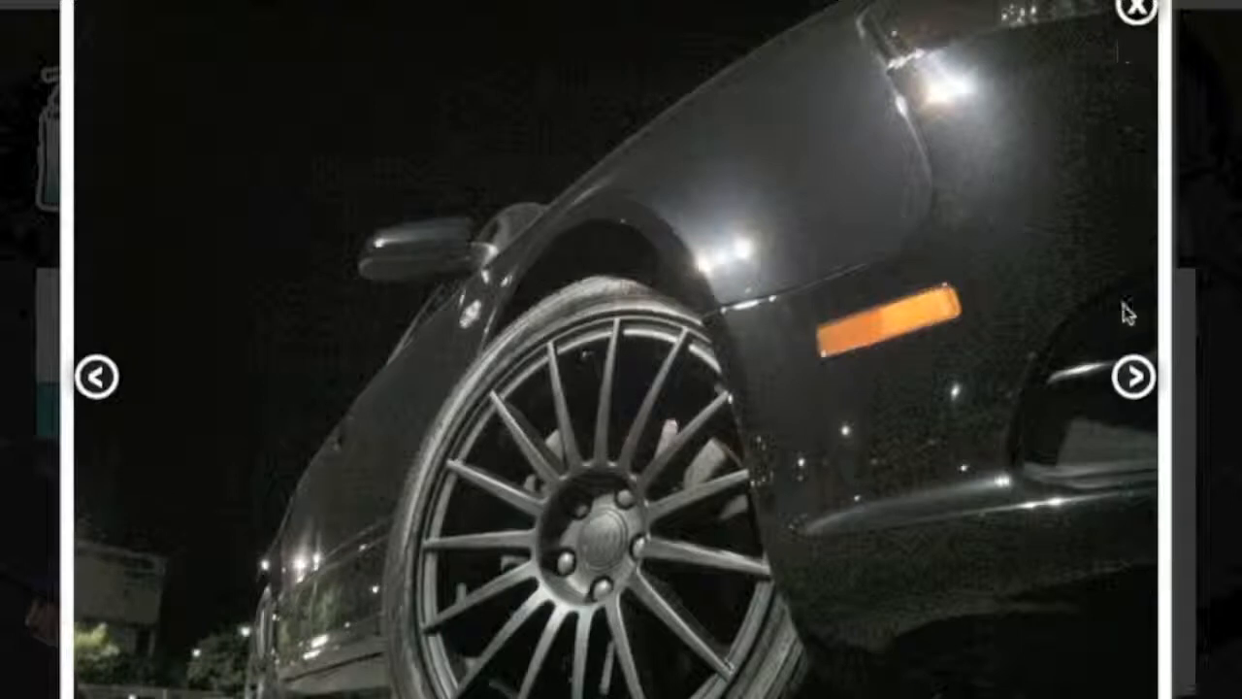
pyautogui.click(96, 380)
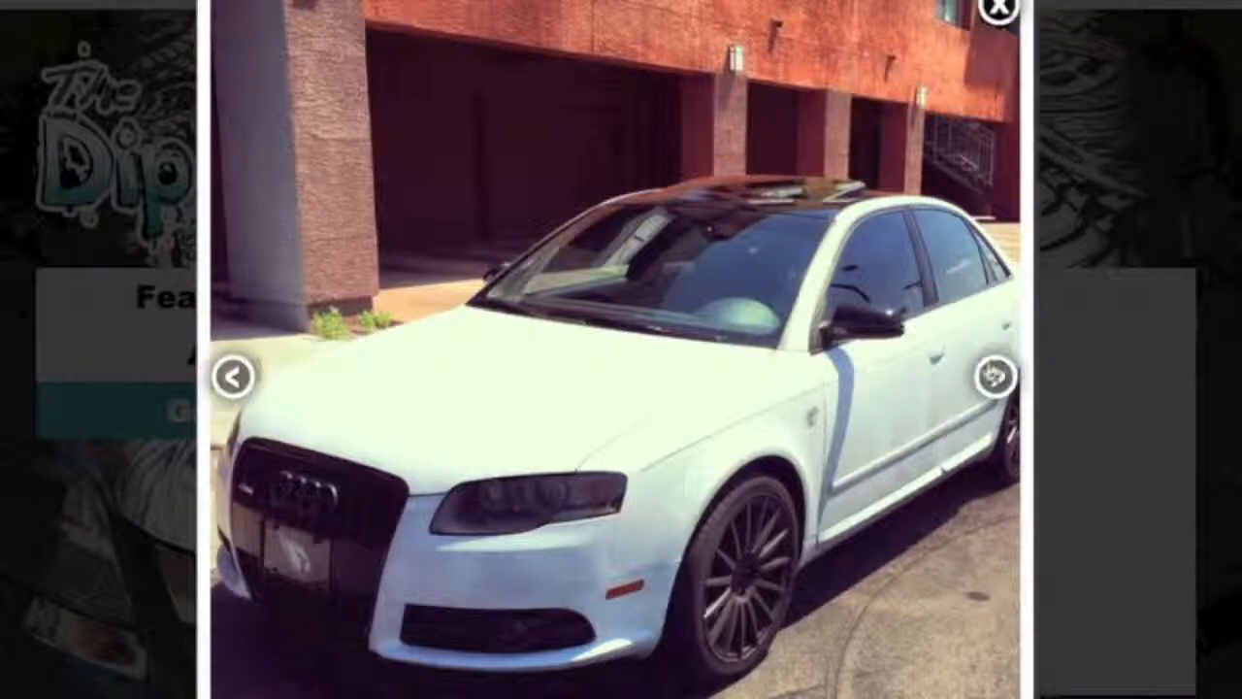
pyautogui.click(994, 374)
pyautogui.click(1116, 384)
pyautogui.click(997, 11)
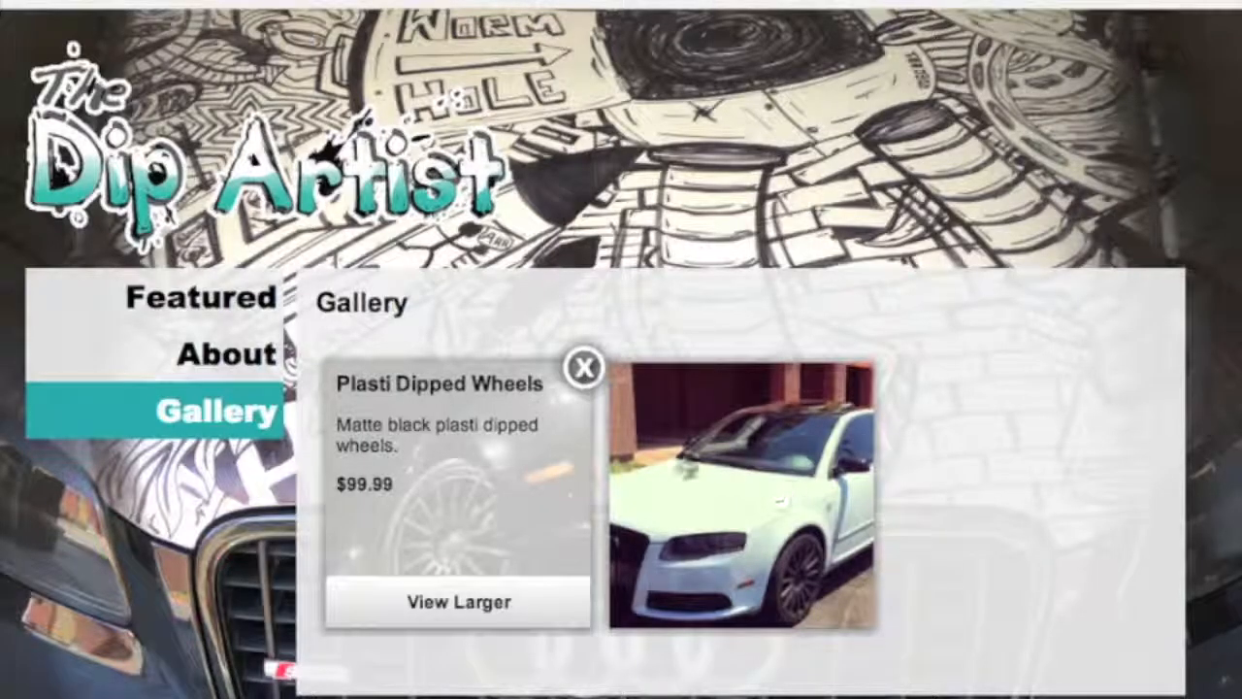
# Show the Full Vehicle Dip item's details, enlarge its image, browse to the adjacent photo, and close both views.
pyautogui.moveTo(688, 471)
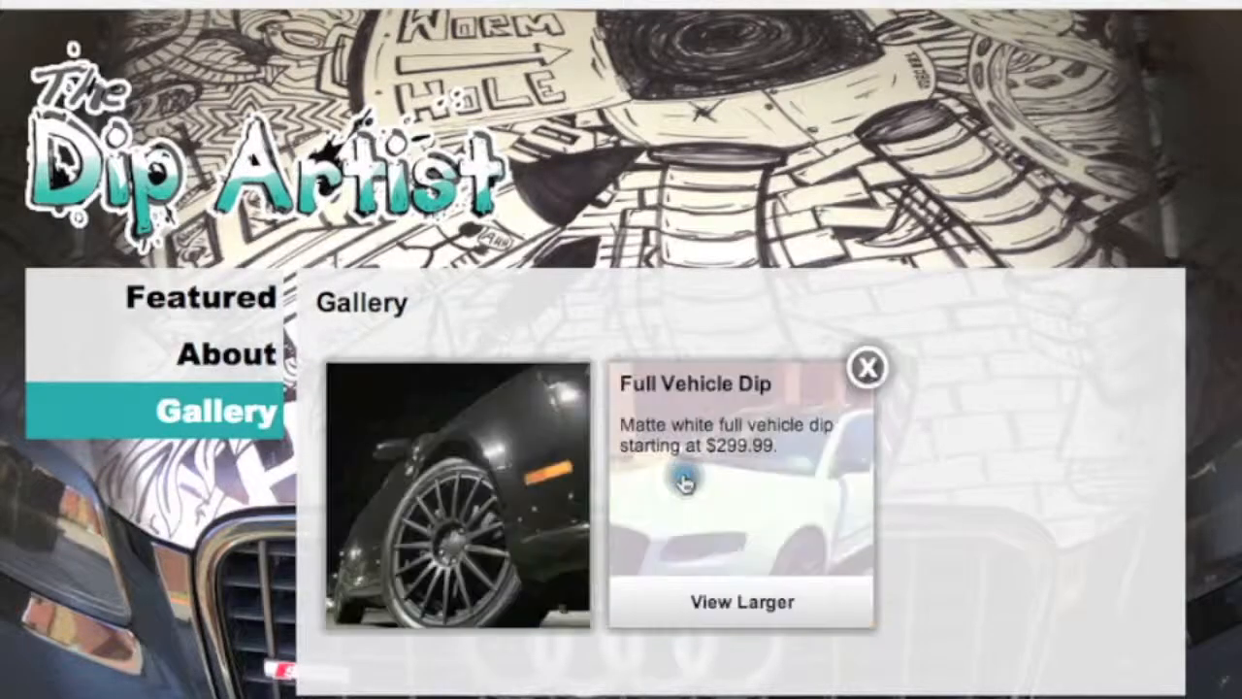
pyautogui.click(679, 599)
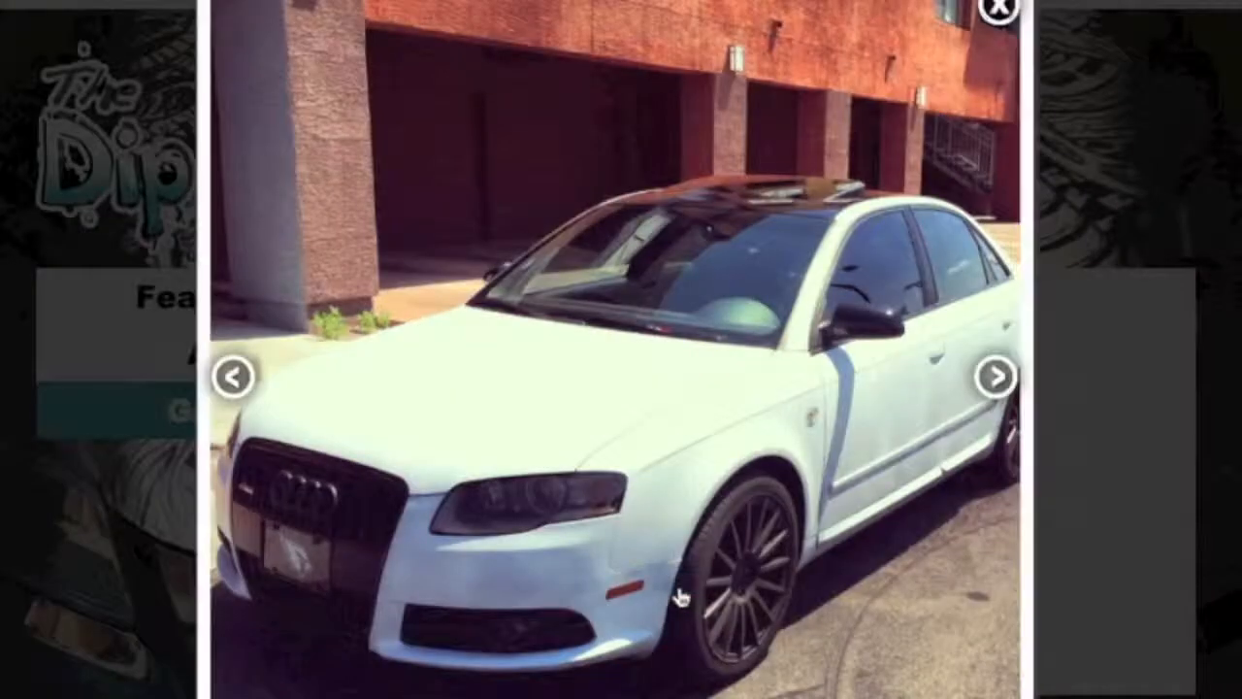
pyautogui.click(233, 377)
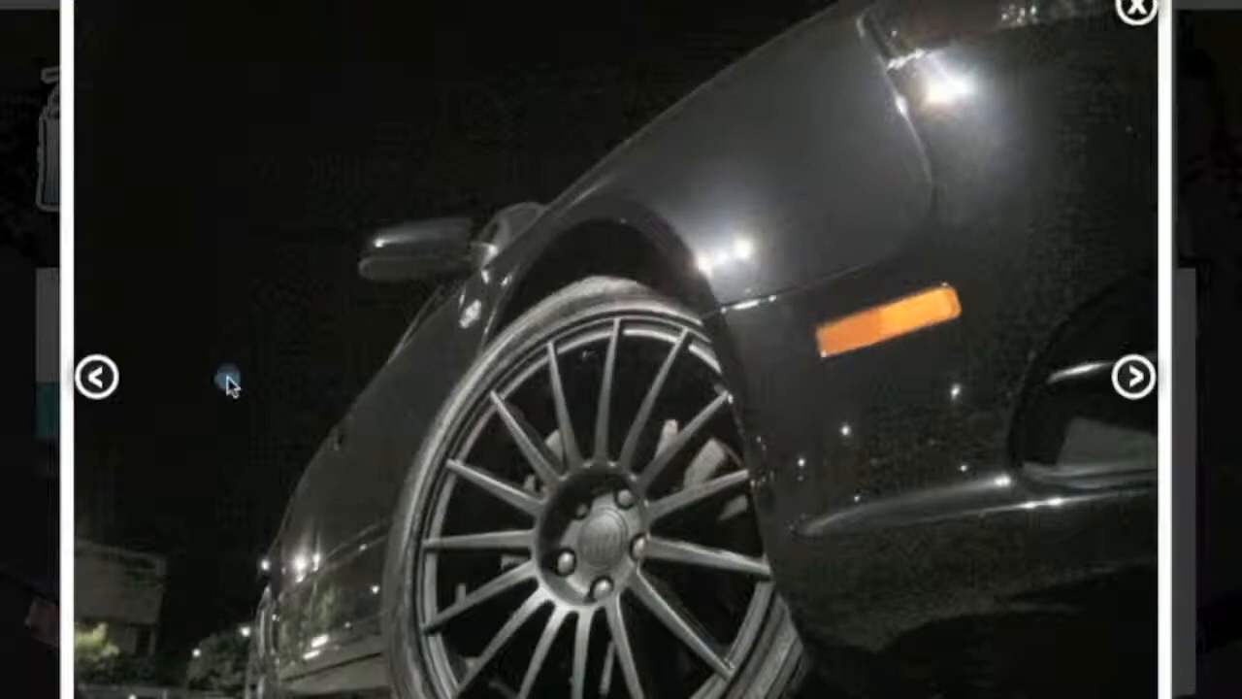
pyautogui.click(1137, 10)
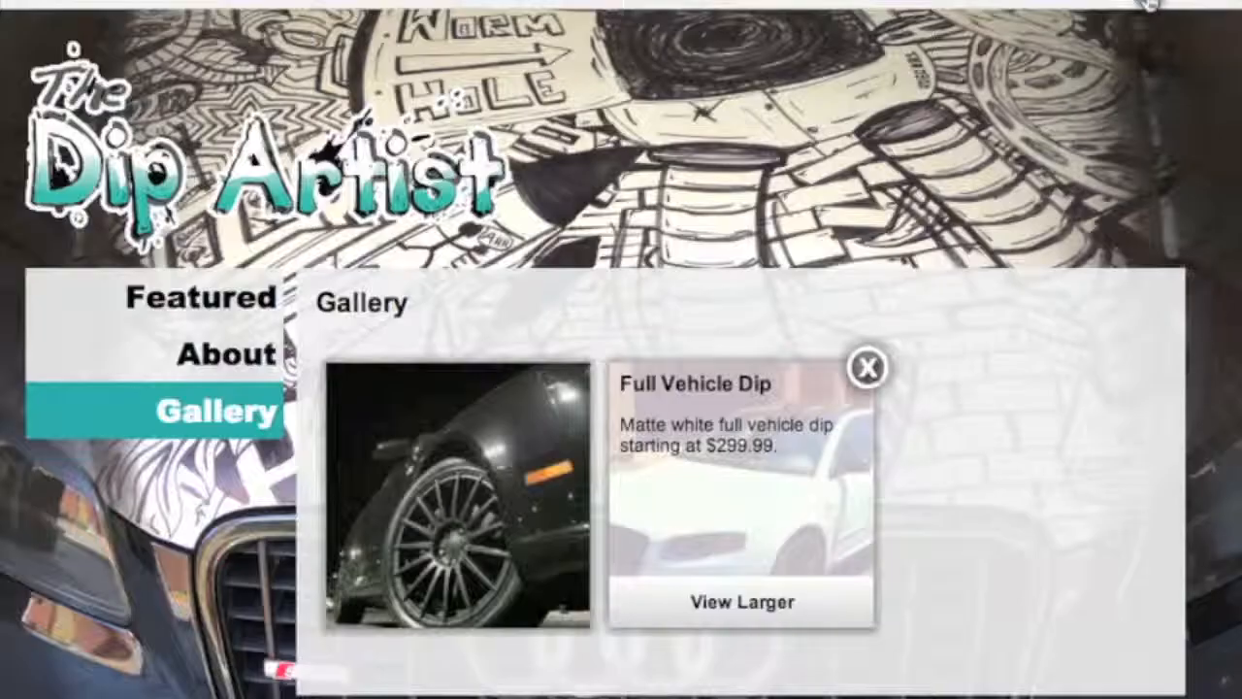
pyautogui.click(867, 367)
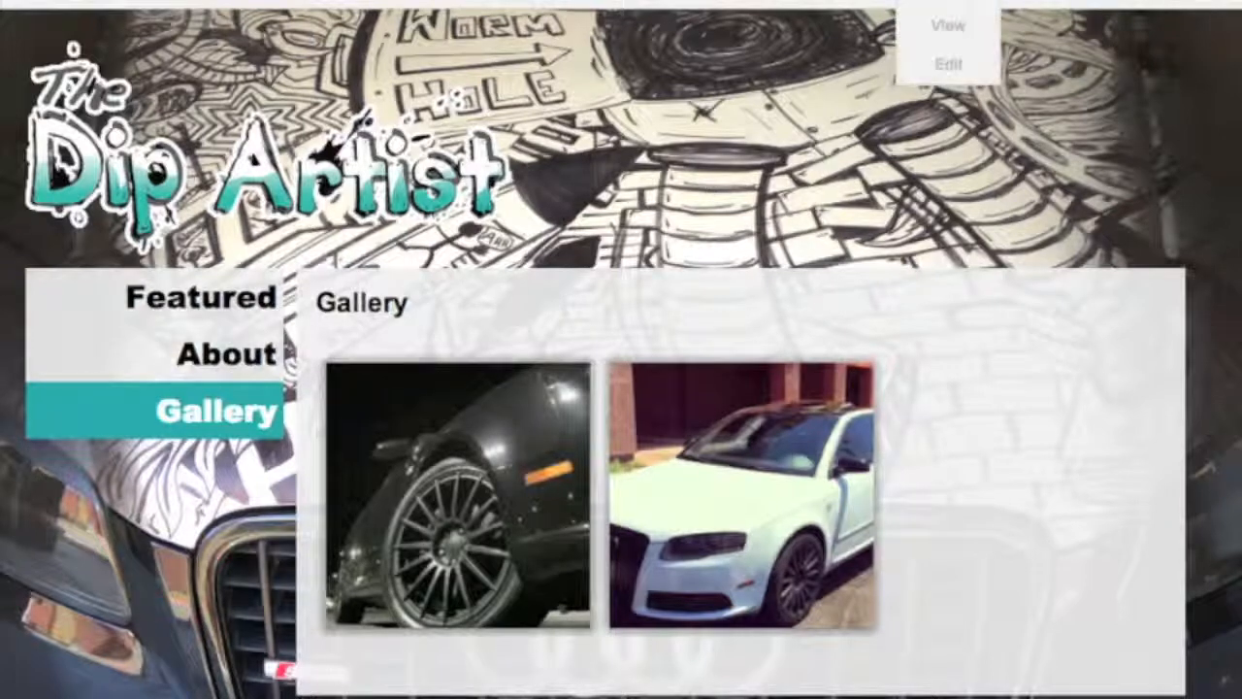
# Edit the Gallery page to move the white car item to the Item 1 position, and view the Gallery on the website.
pyautogui.click(932, 64)
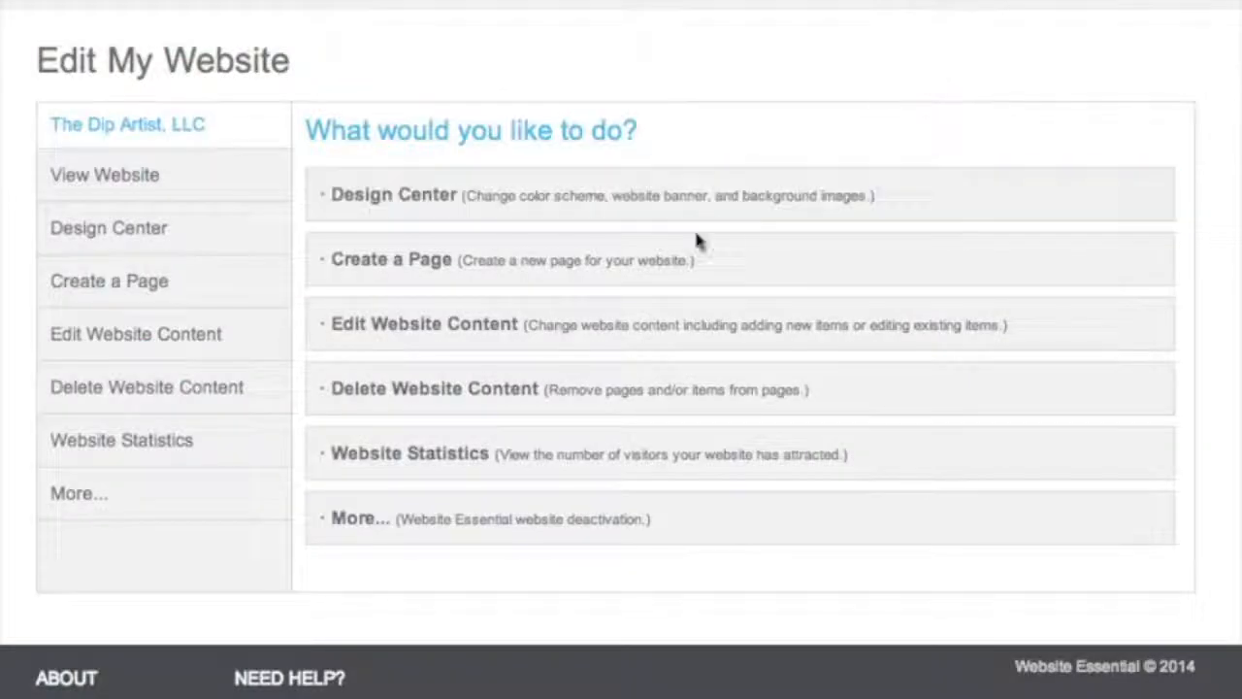
pyautogui.click(613, 313)
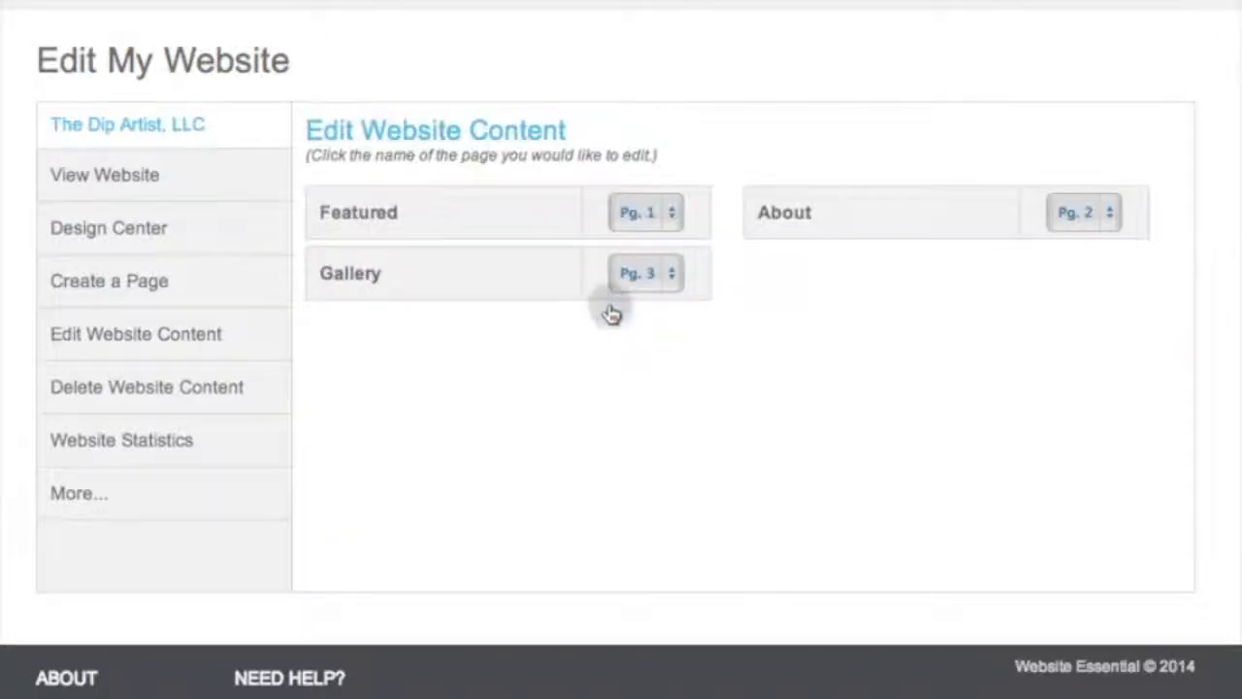
pyautogui.click(477, 302)
pyautogui.scroll(-3, 478, 302)
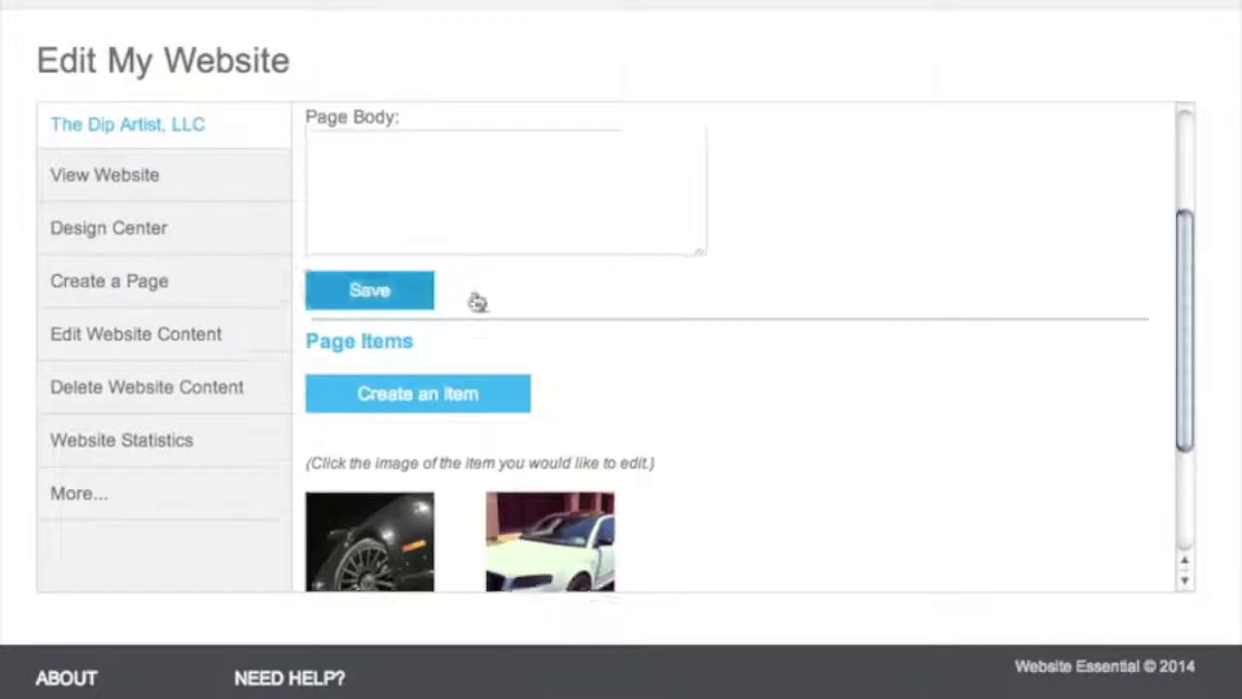
pyautogui.scroll(-4, 477, 302)
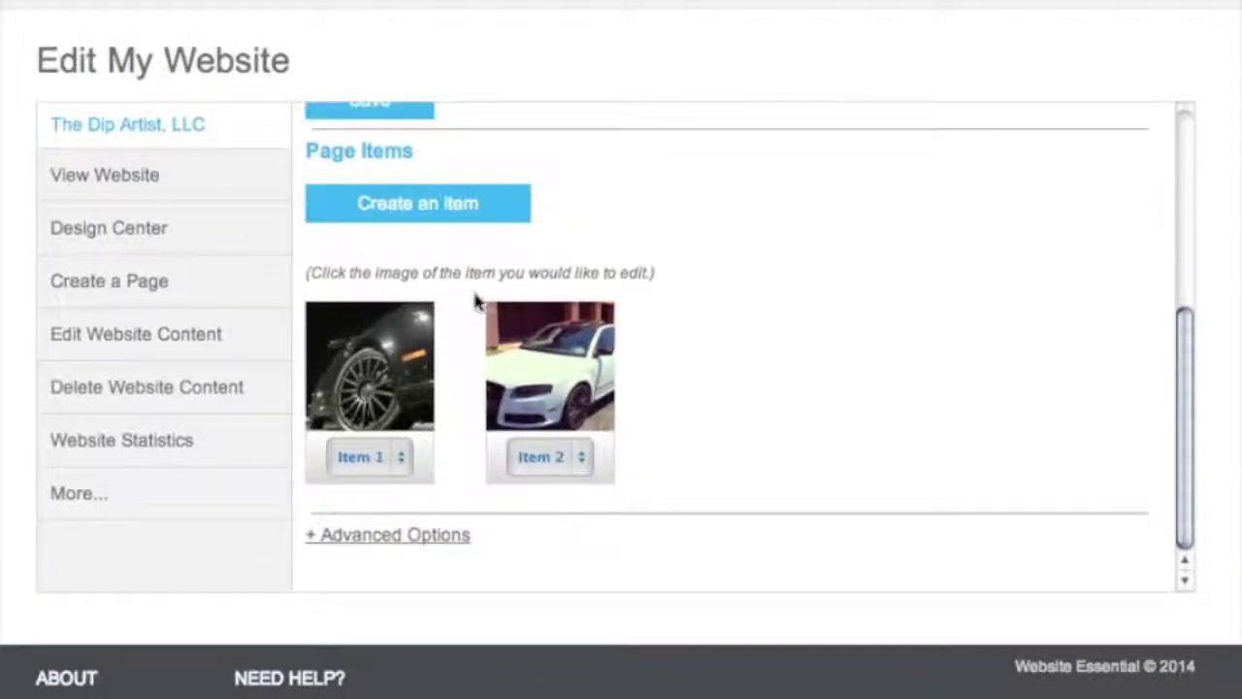
pyautogui.click(541, 456)
pyautogui.click(541, 436)
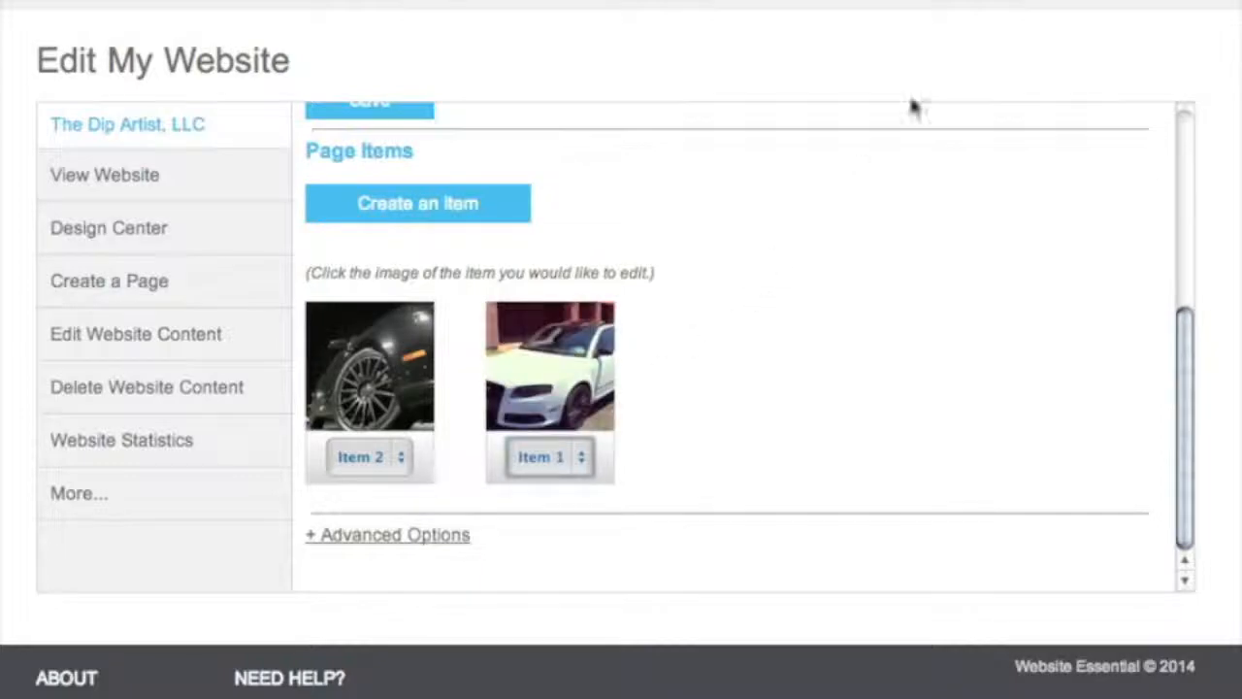
pyautogui.click(1004, 26)
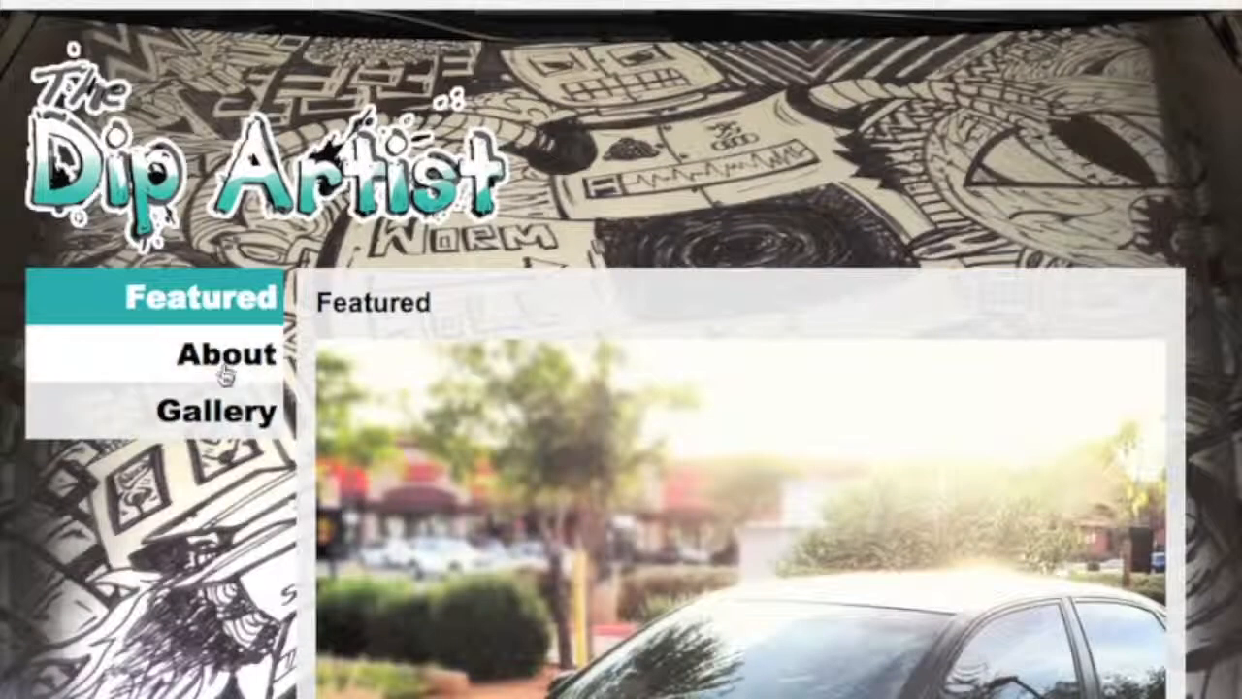
pyautogui.click(216, 407)
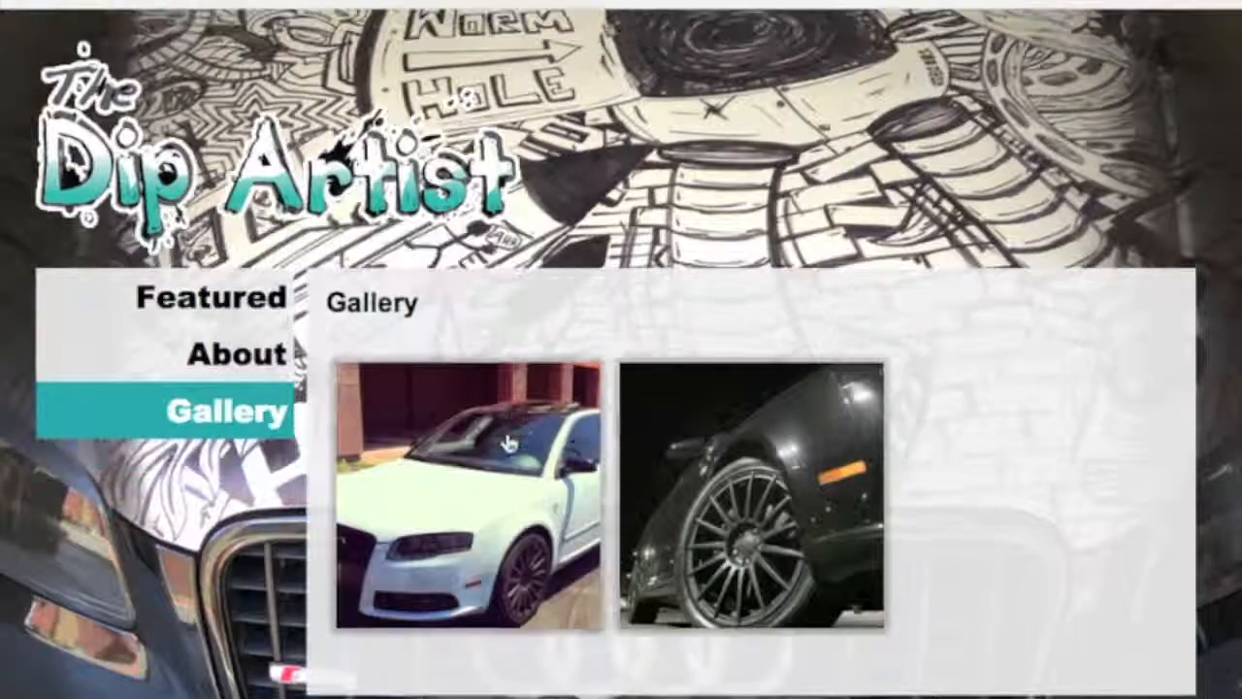